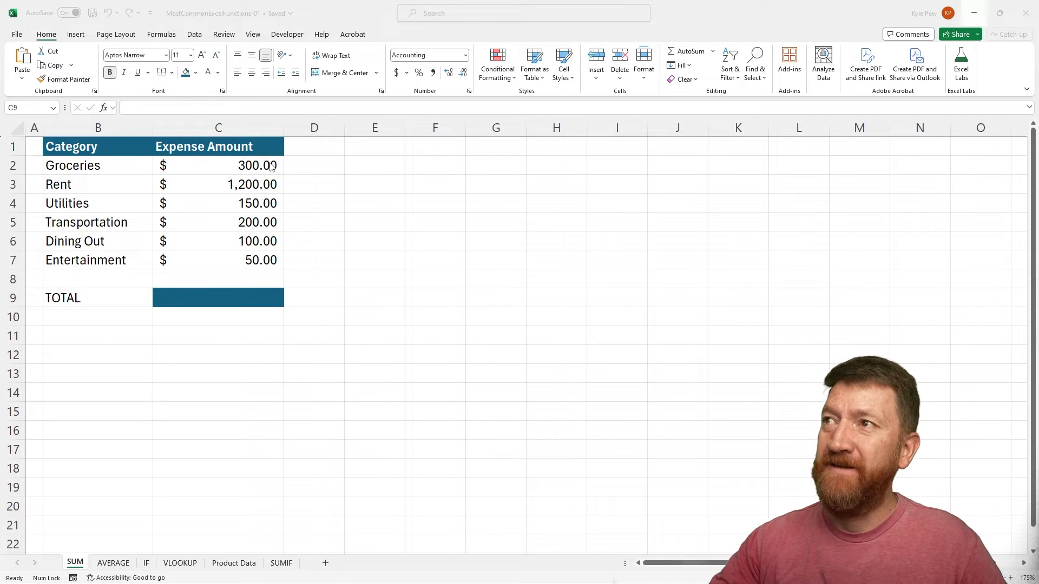
pyautogui.click(322, 24)
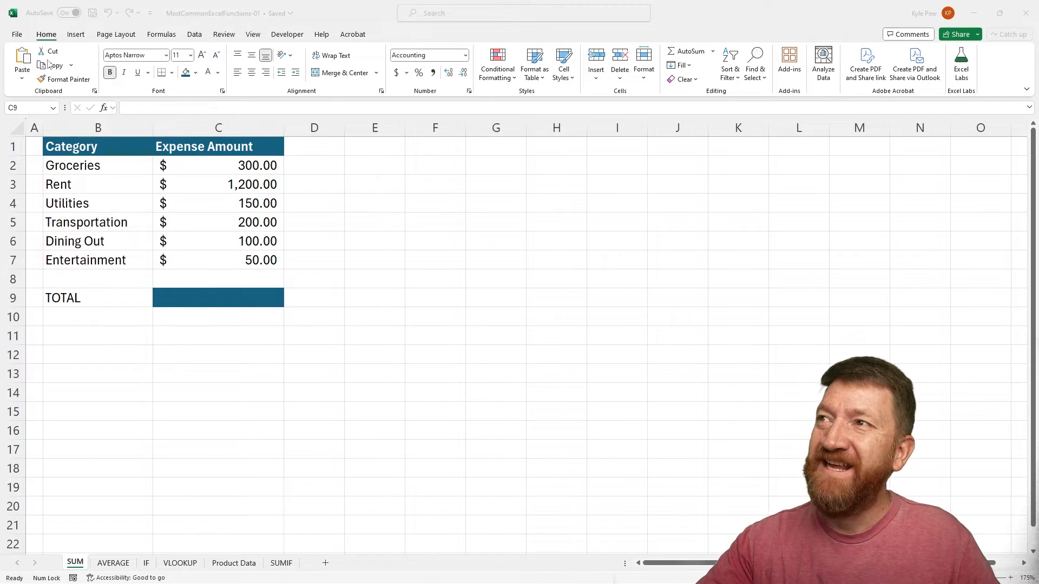
pyautogui.click(315, 18)
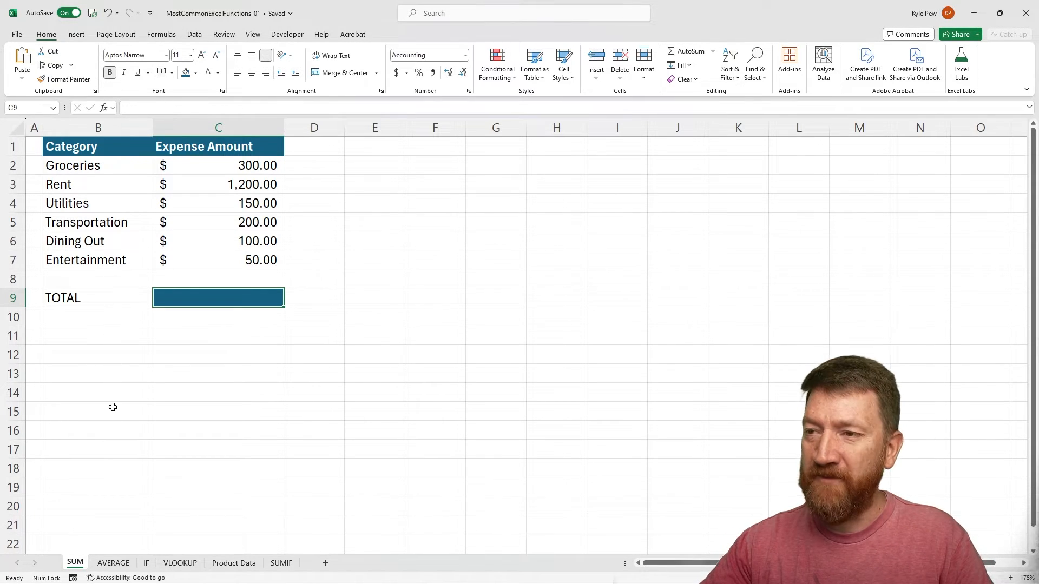
pyautogui.hotkey('ctrl', '2')
pyautogui.moveTo(75, 550); pyautogui.dragTo(93, 492)
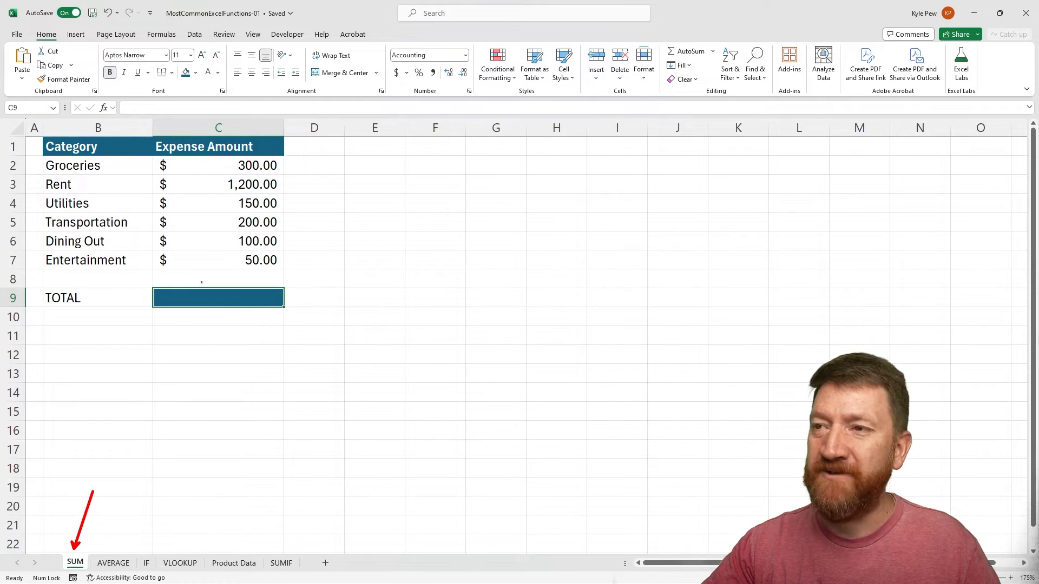
pyautogui.moveTo(290, 299); pyautogui.dragTo(384, 298)
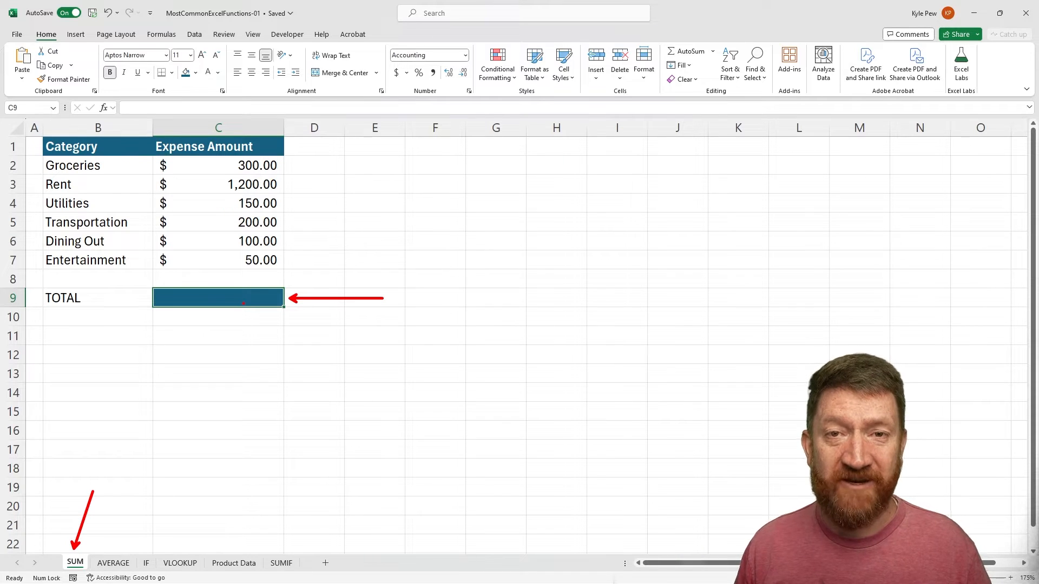
pyautogui.press('Escape')
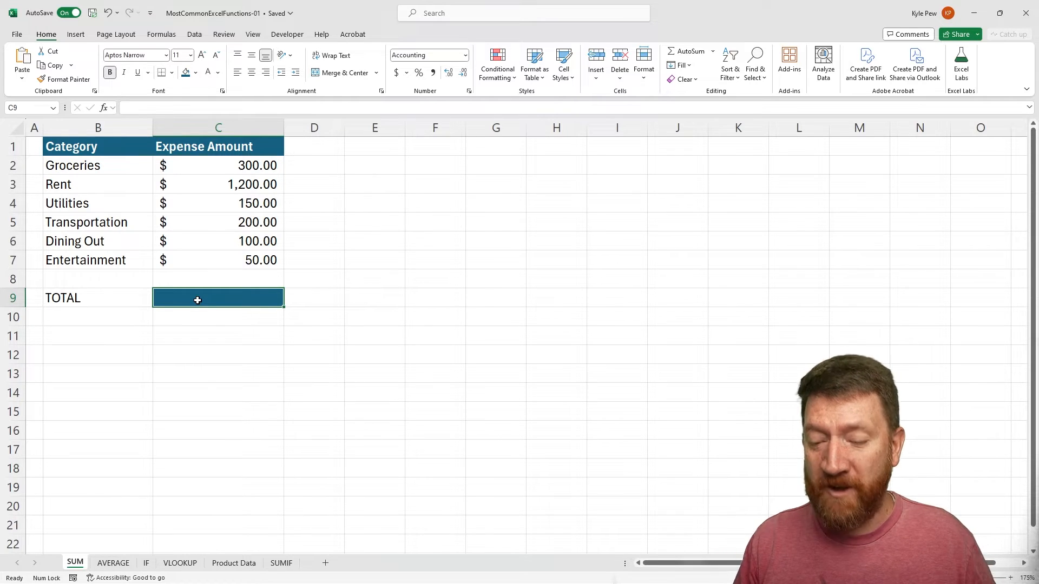
# Total the expense amounts in cell C9 with a SUM formula over C2:C7.
pyautogui.write('=SU')
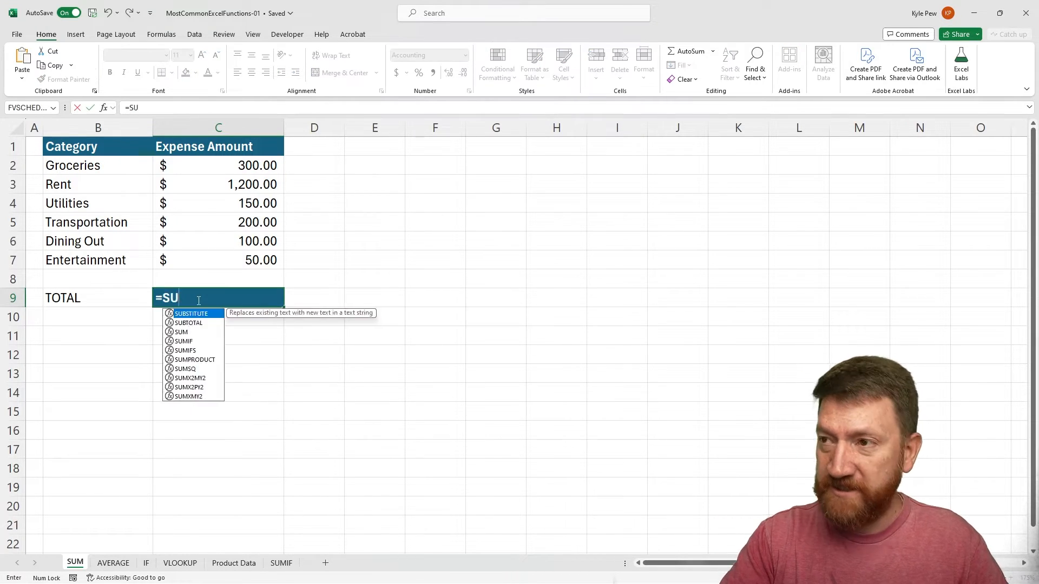
pyautogui.write('M(')
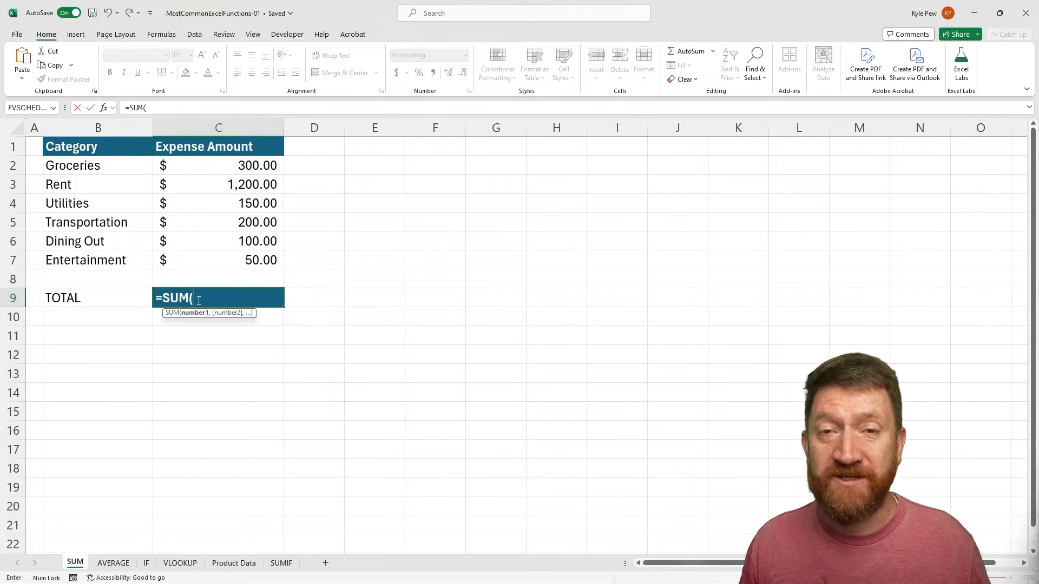
pyautogui.moveTo(213, 167); pyautogui.dragTo(207, 259)
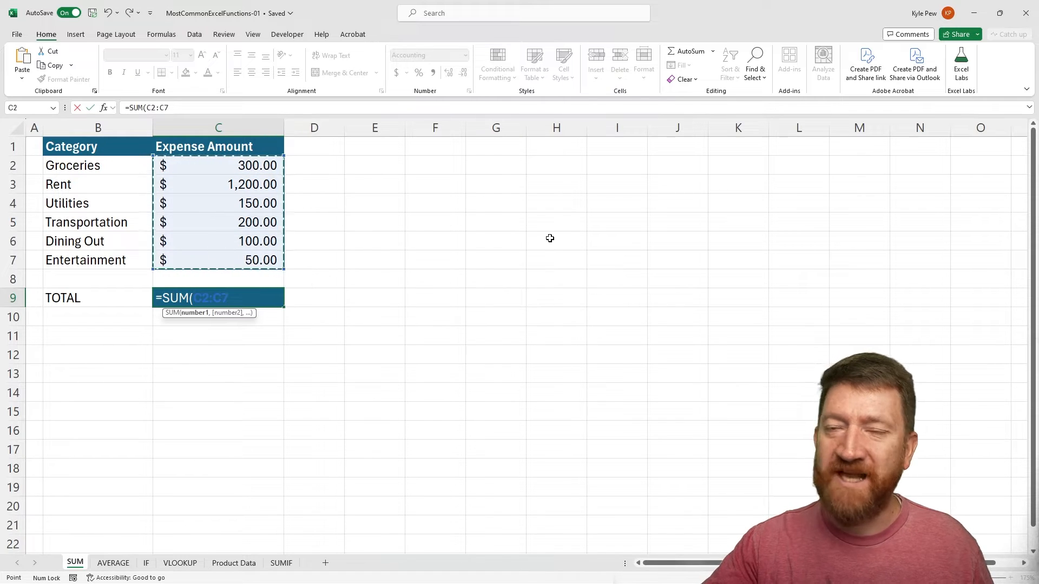
pyautogui.press('Return')
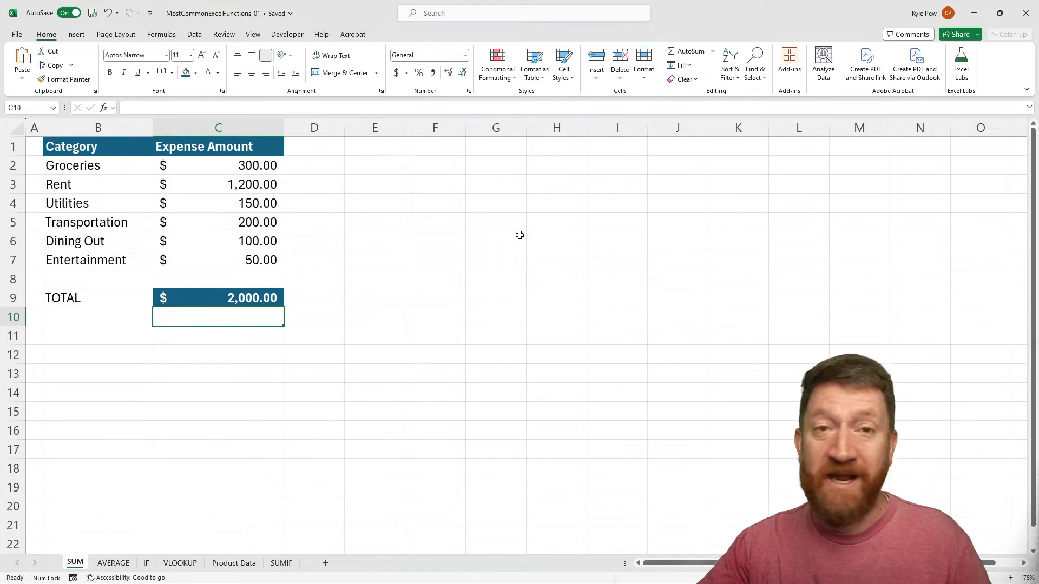
pyautogui.moveTo(232, 166); pyautogui.dragTo(232, 261)
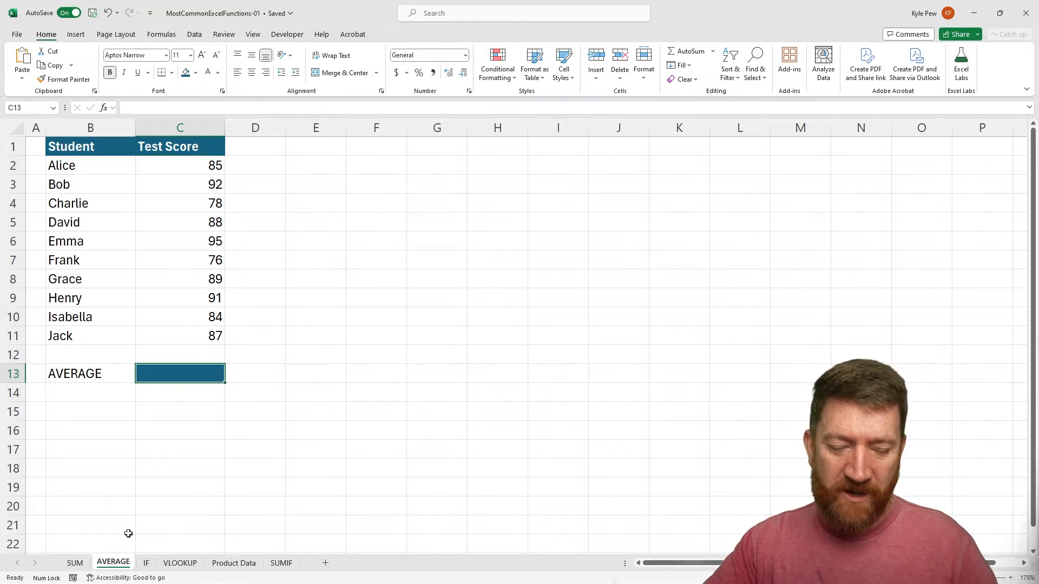
pyautogui.moveTo(117, 543); pyautogui.dragTo(133, 447)
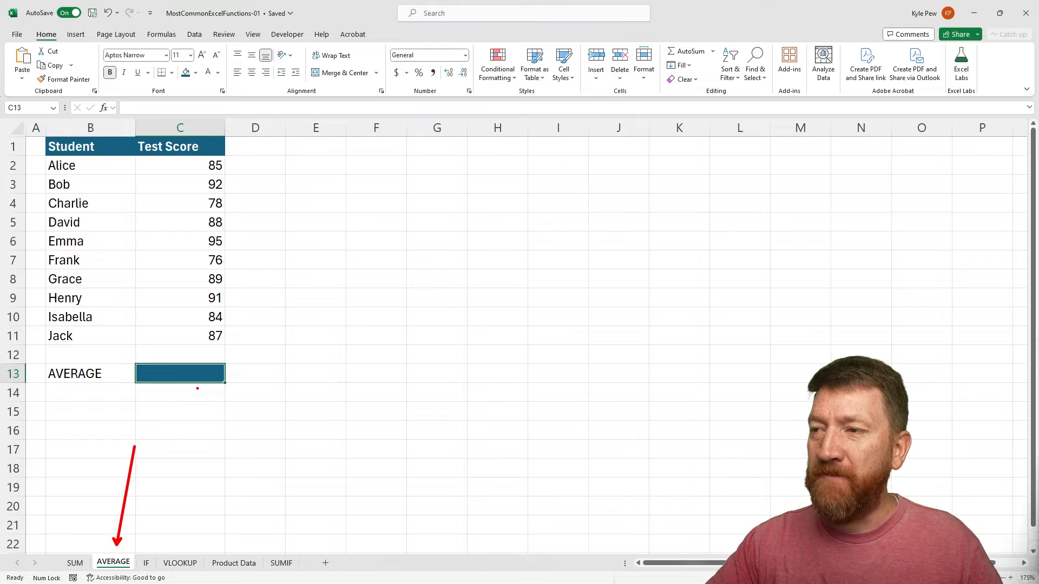
pyautogui.moveTo(197, 388); pyautogui.dragTo(222, 512)
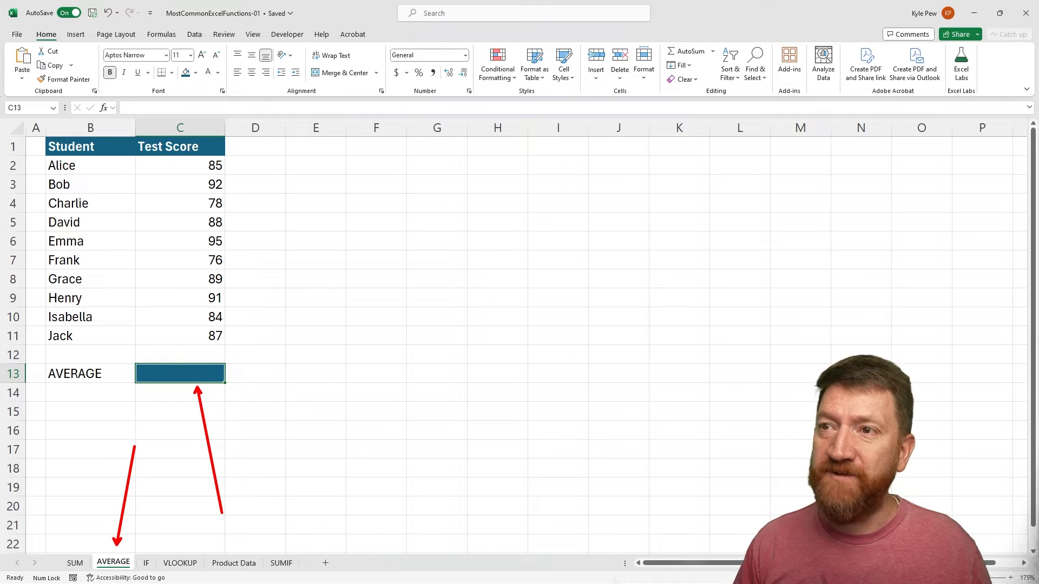
pyautogui.press('Escape')
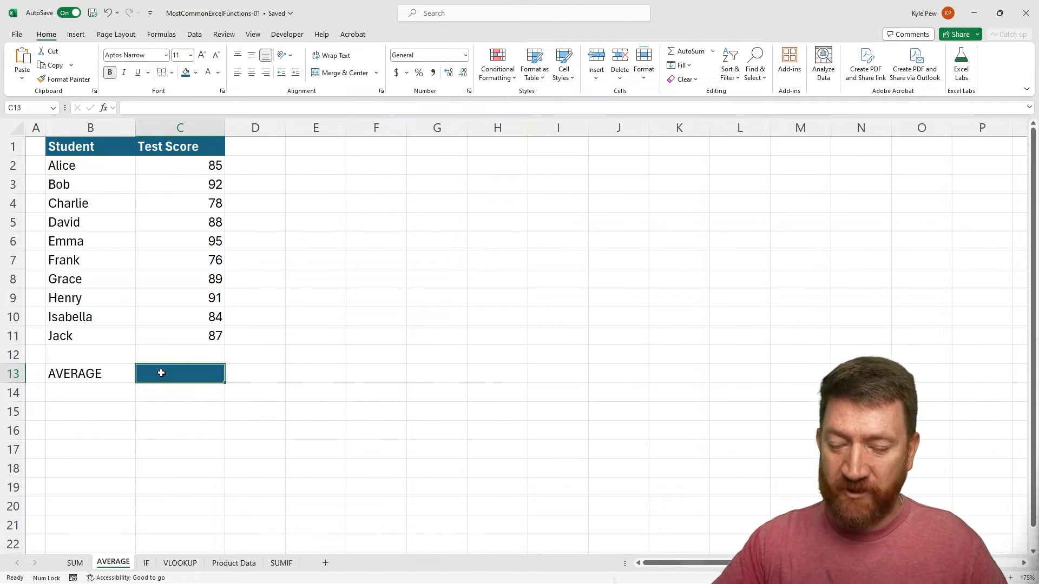
# Calculate the average test score in cell C13 of the AVERAGE sheet with =AVERAGE(C2:C11).
pyautogui.write('=AVER')
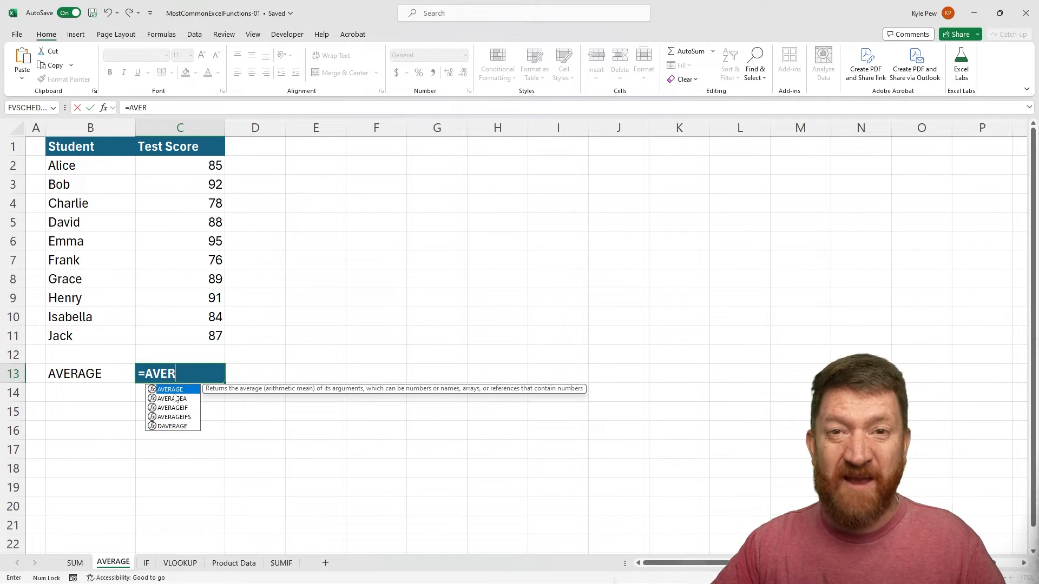
pyautogui.doubleClick(168, 389)
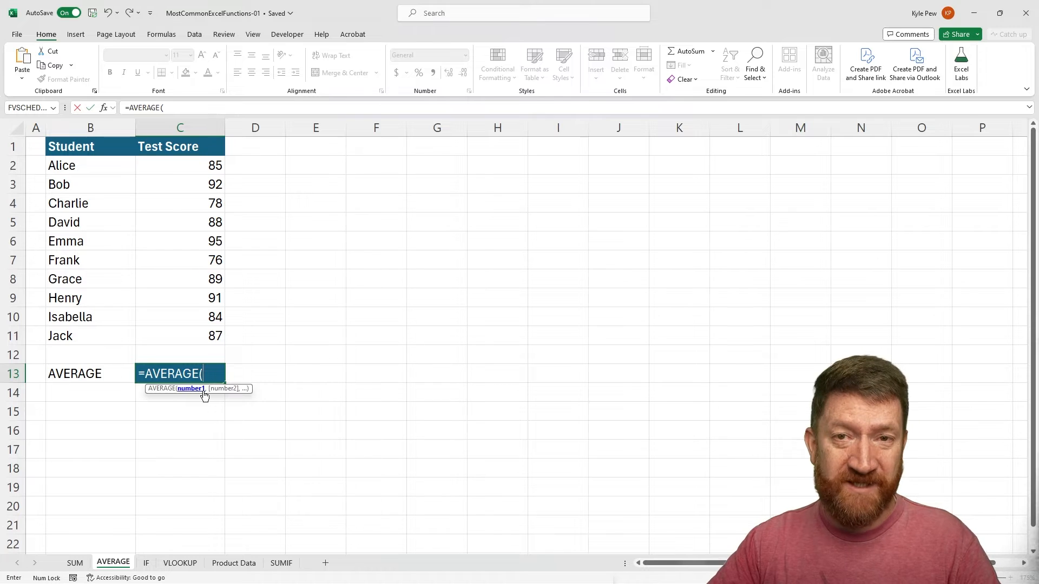
pyautogui.moveTo(169, 165); pyautogui.dragTo(167, 338)
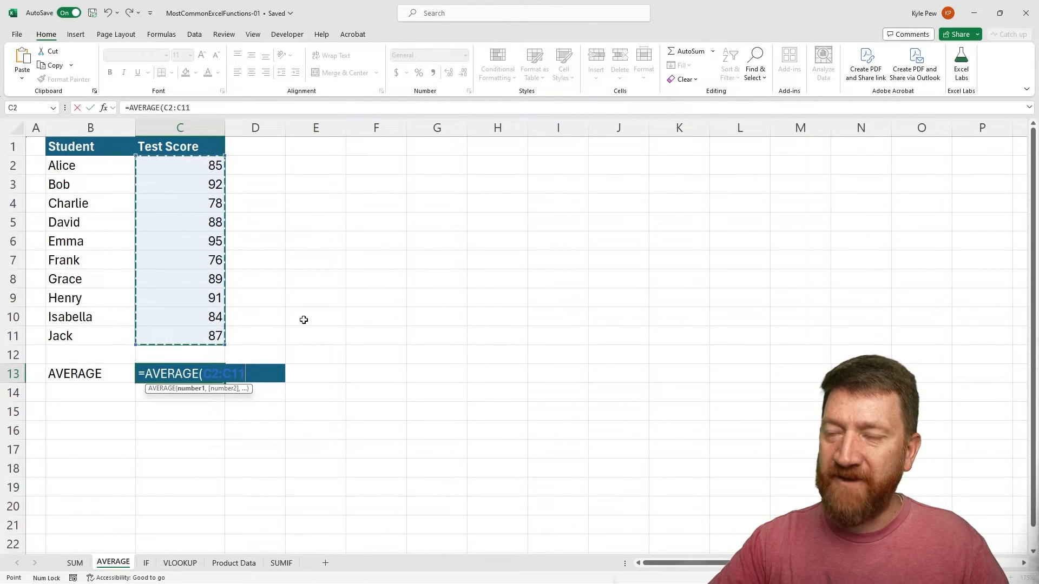
pyautogui.write(')')
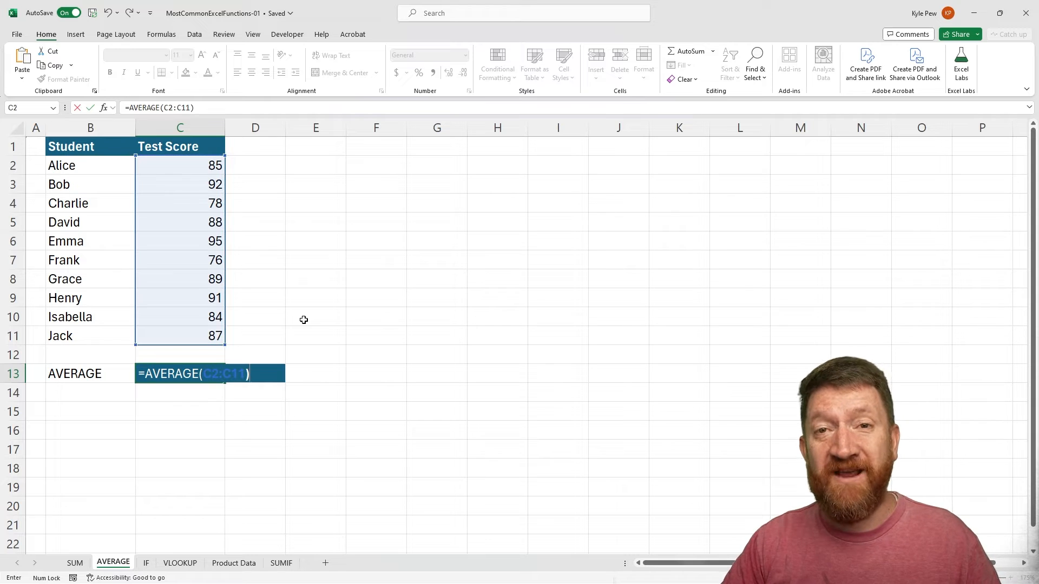
pyautogui.press('Return')
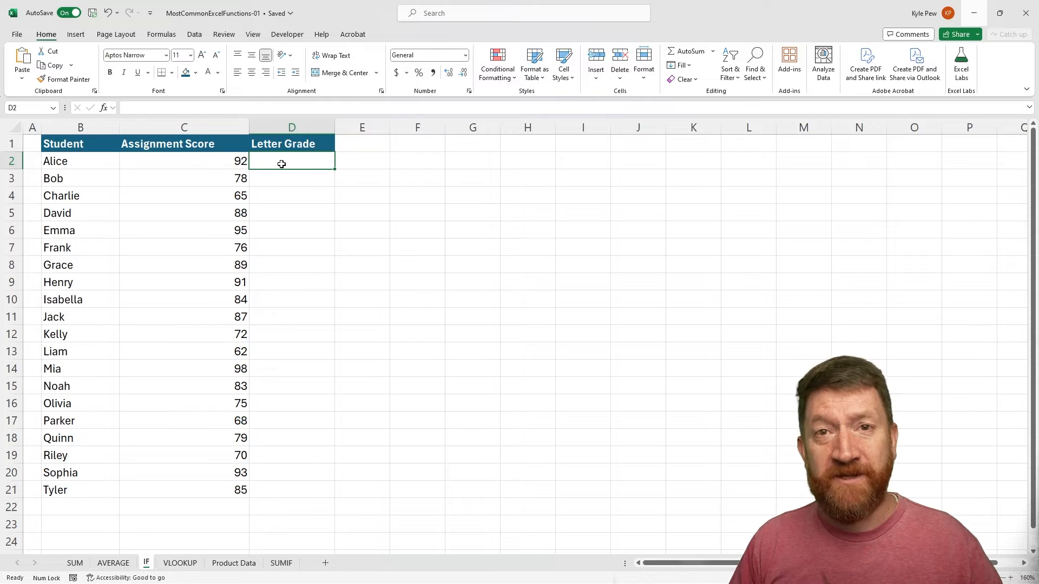
# Start an IF formula in cell D2 of the IF sheet that returns "A" when C2>=90.
pyautogui.write('=I')
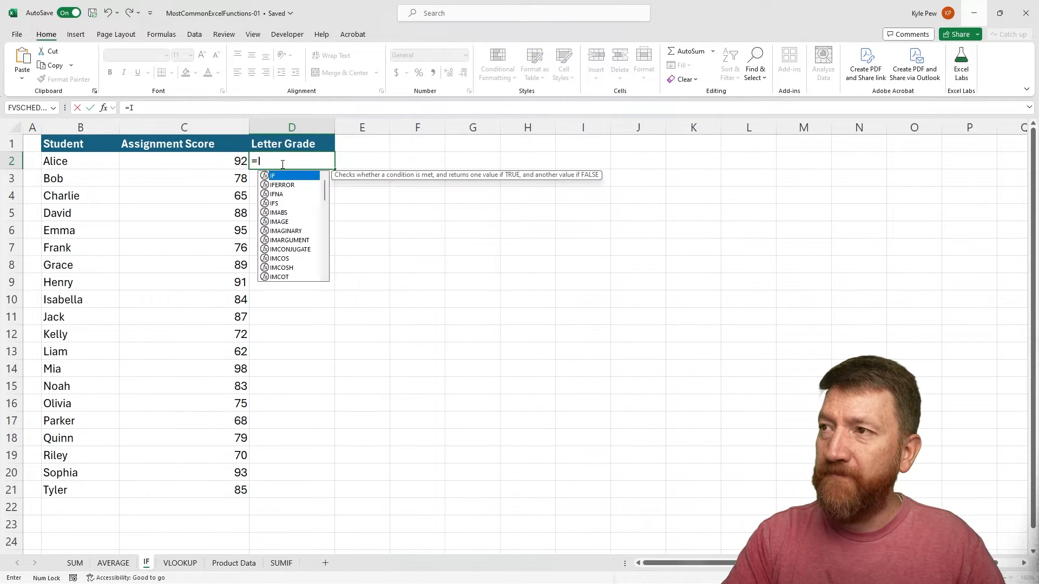
pyautogui.press('Tab')
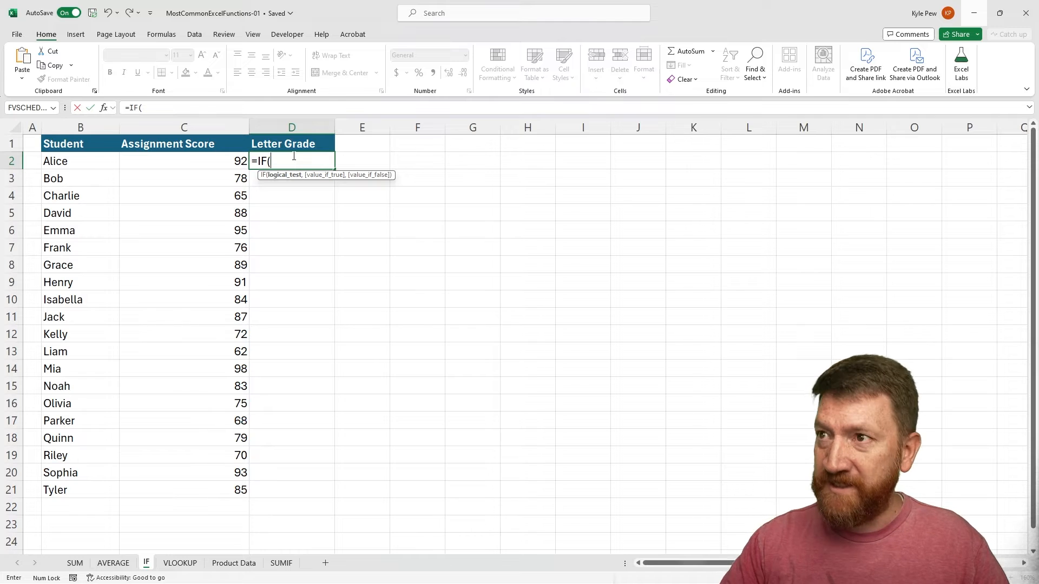
pyautogui.click(165, 162)
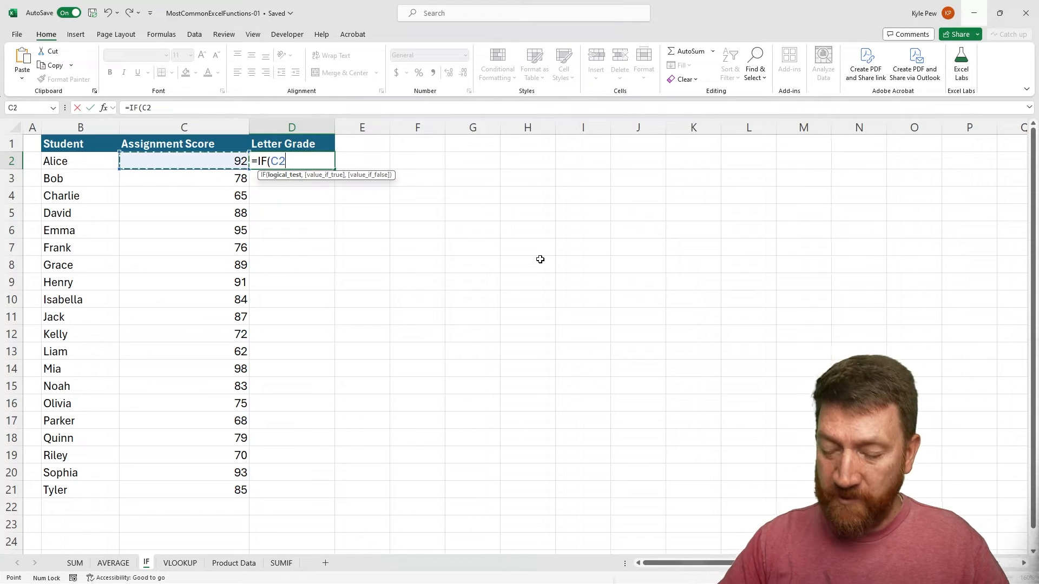
pyautogui.write('>=')
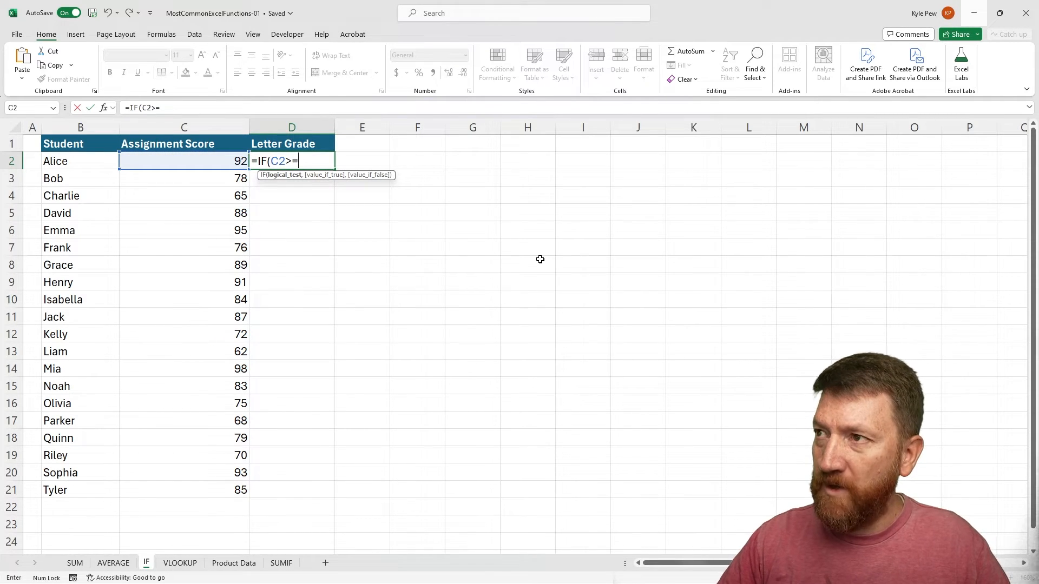
pyautogui.write('90')
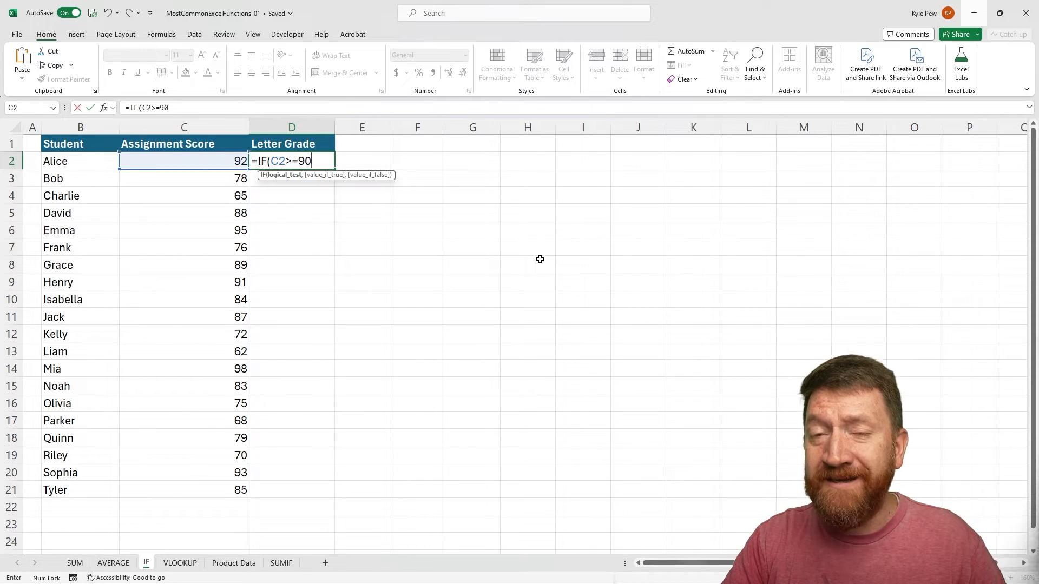
pyautogui.write(',')
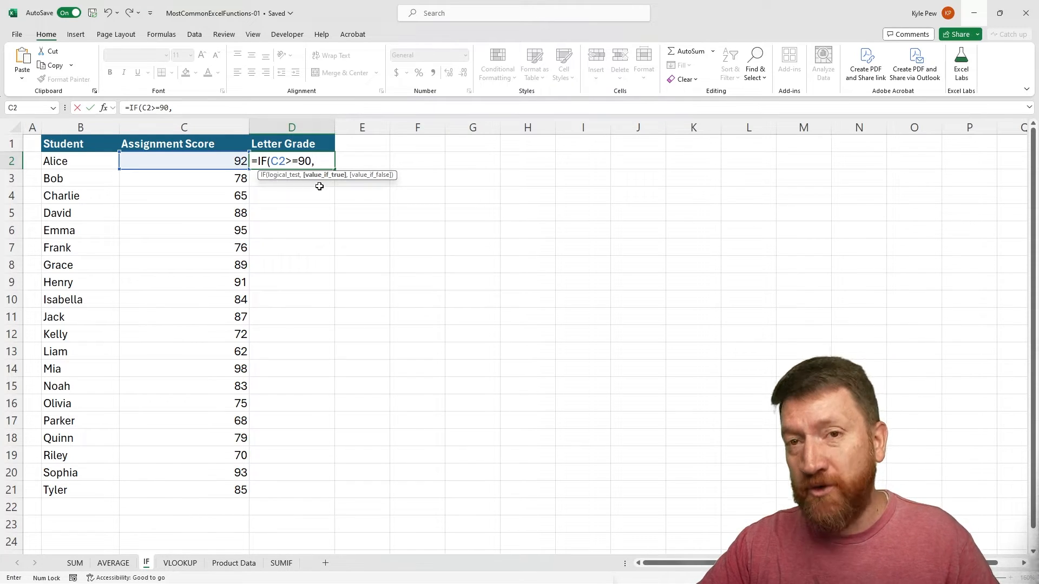
pyautogui.write('"A"')
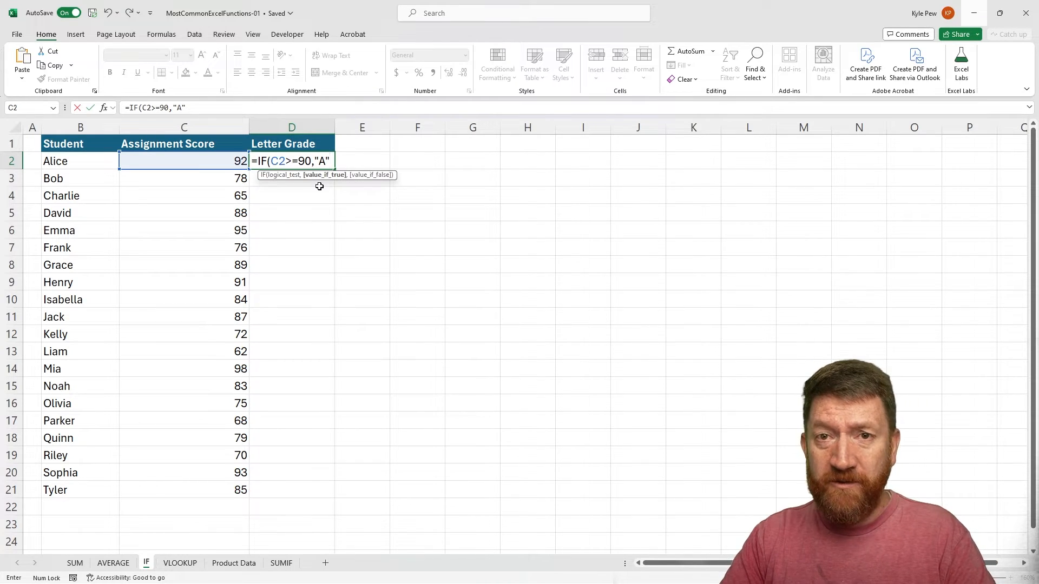
# Nest a second IF as the value-if-false argument, returning "B" when C2>=80.
pyautogui.write(',')
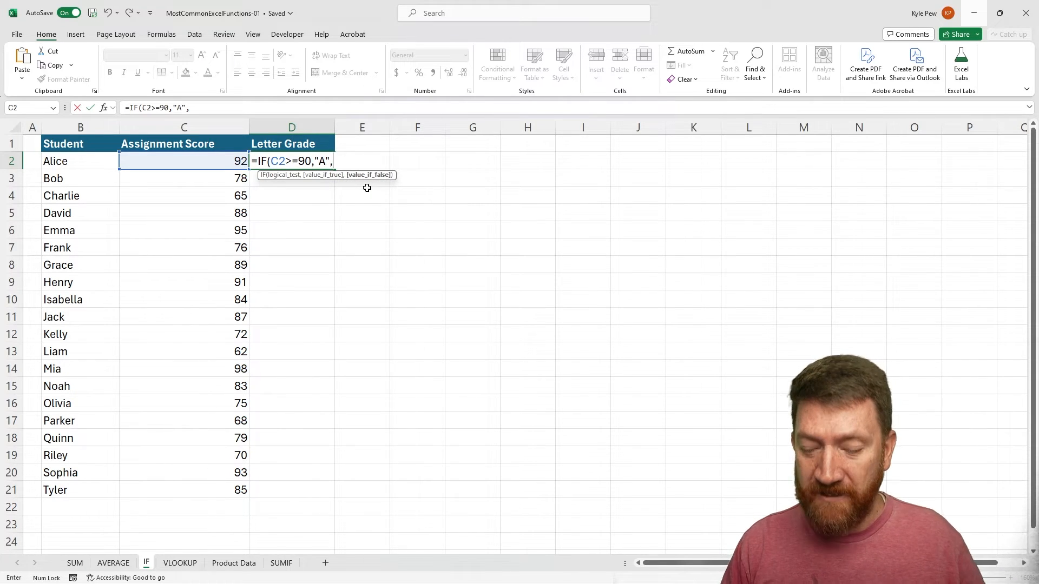
pyautogui.write('IF')
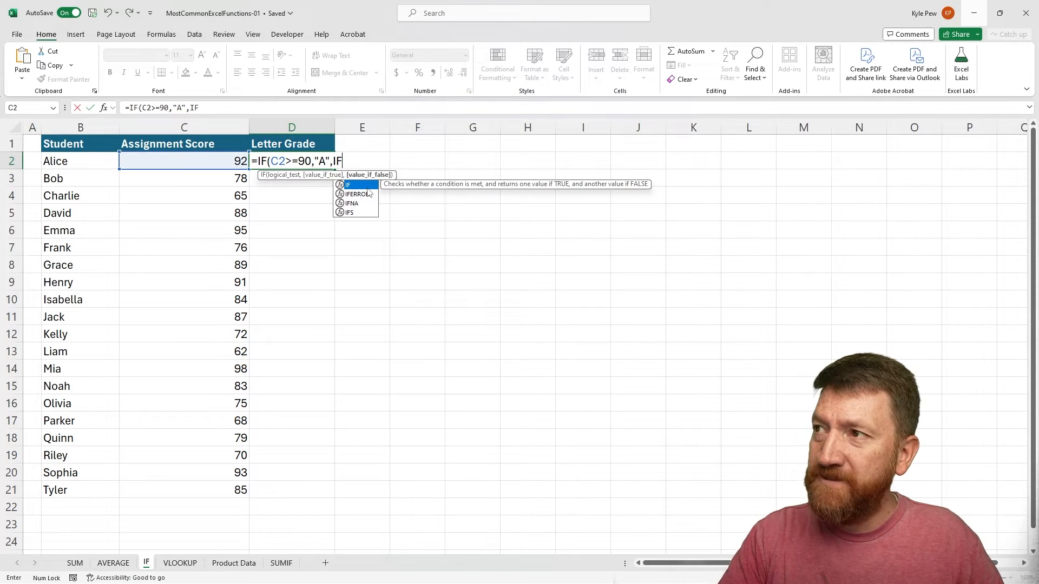
pyautogui.write('(')
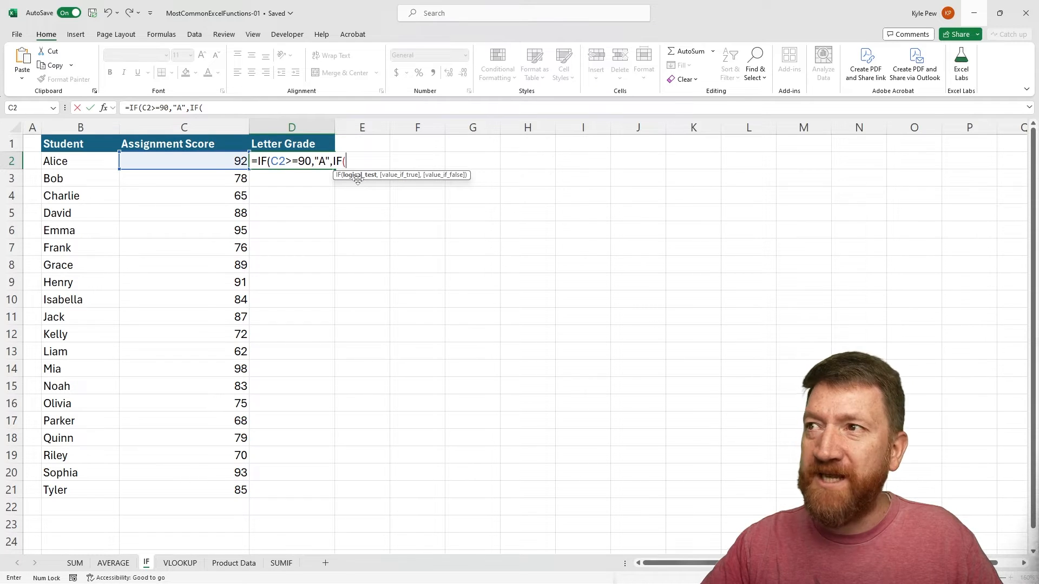
pyautogui.click(205, 159)
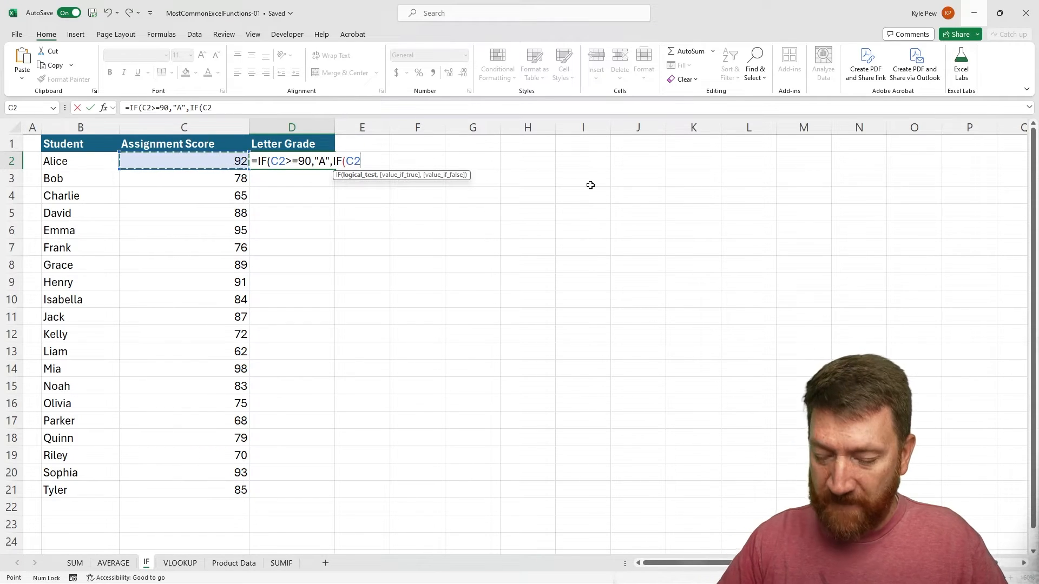
pyautogui.write('>')
pyautogui.write('=8')
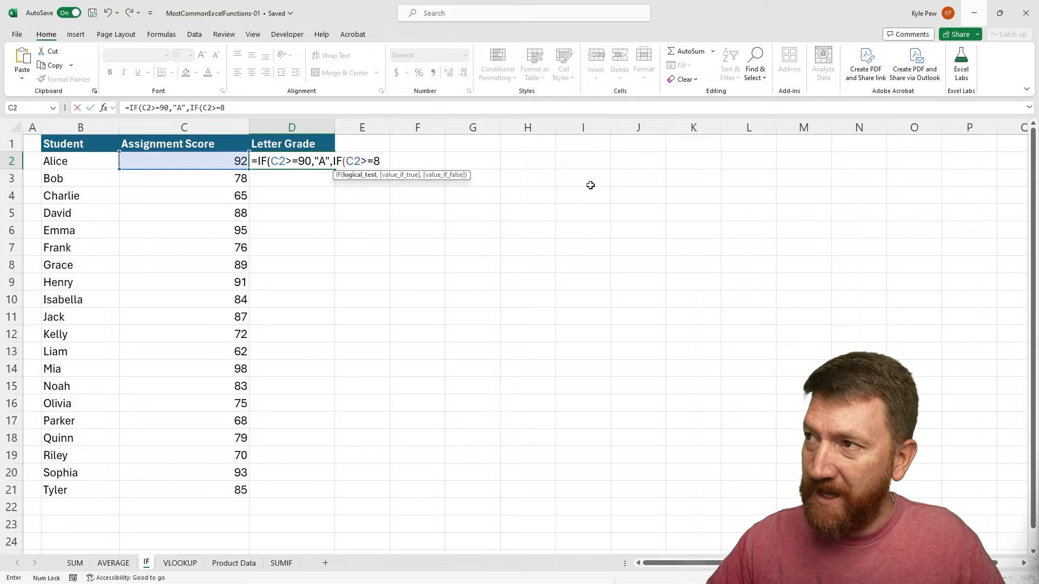
pyautogui.write('0,')
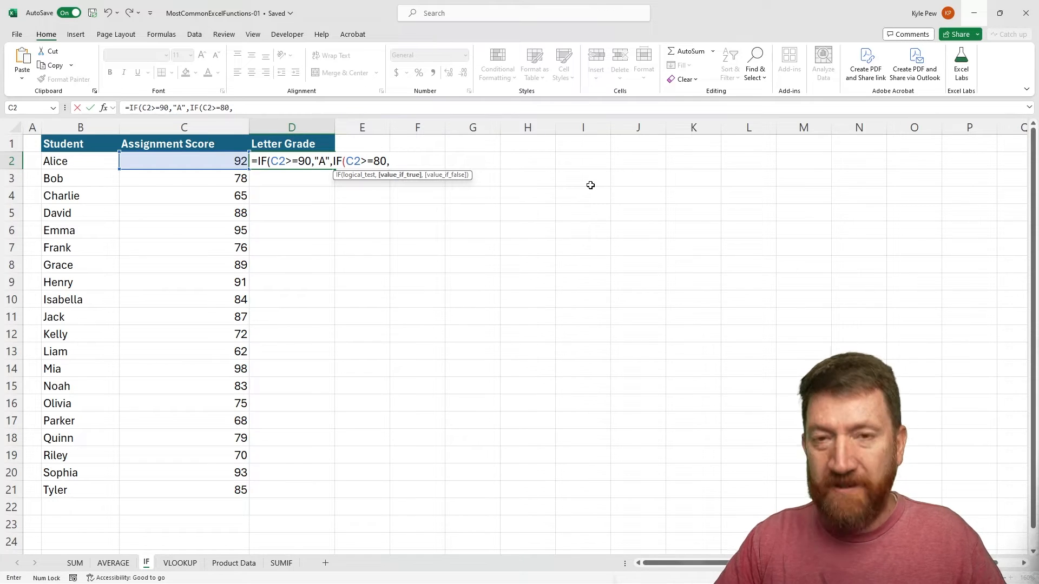
pyautogui.write('"B"')
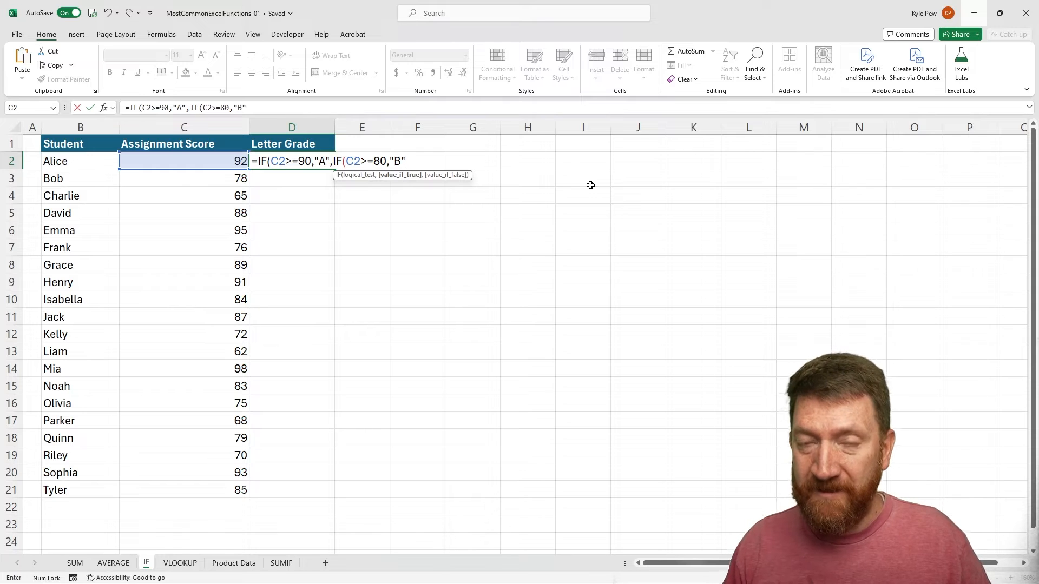
# Nest a third IF as the value-if-false argument, returning "C" when C2>=70.
pyautogui.write(',')
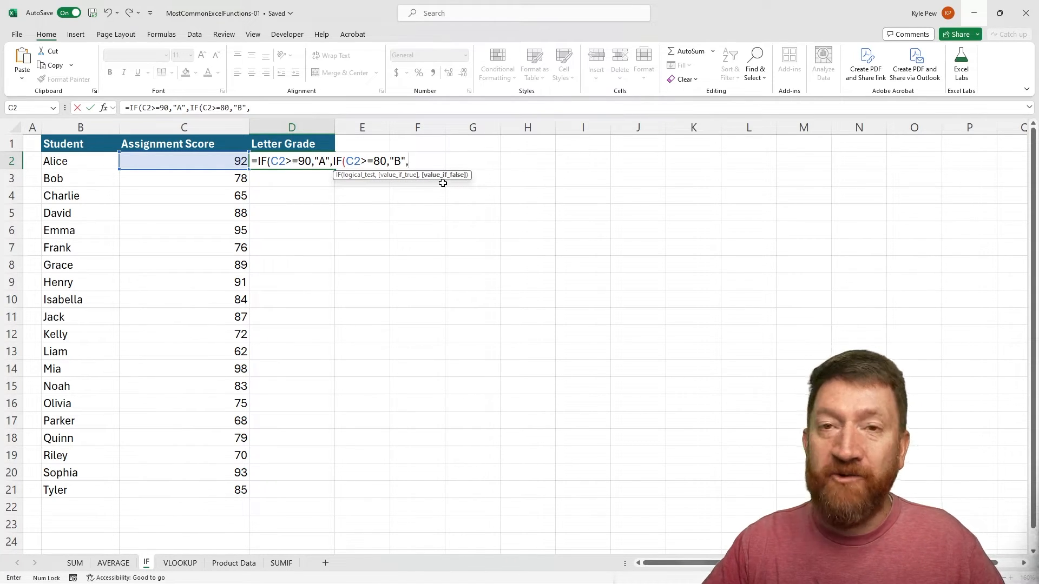
pyautogui.write('IF')
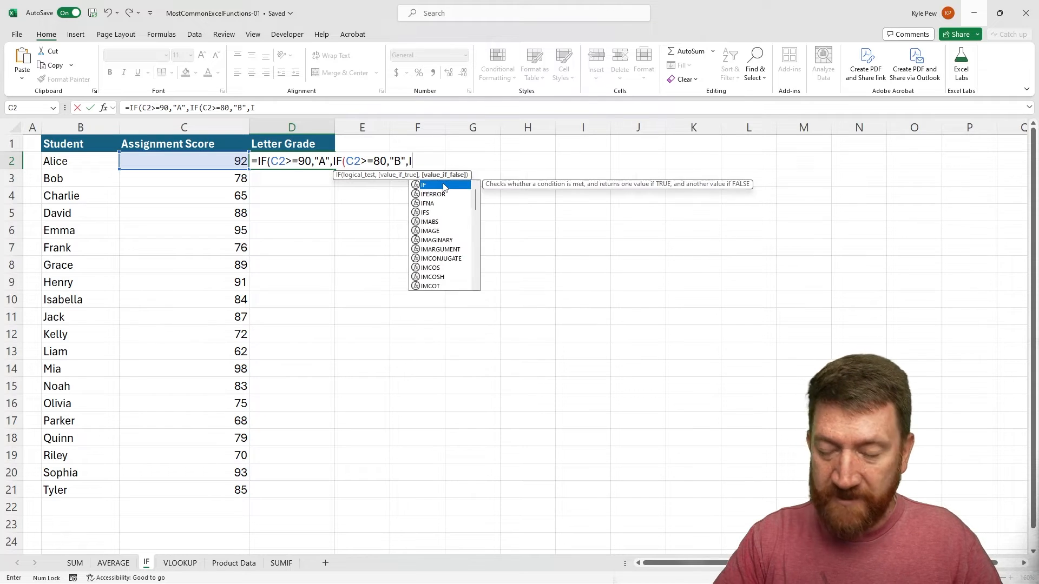
pyautogui.write('(')
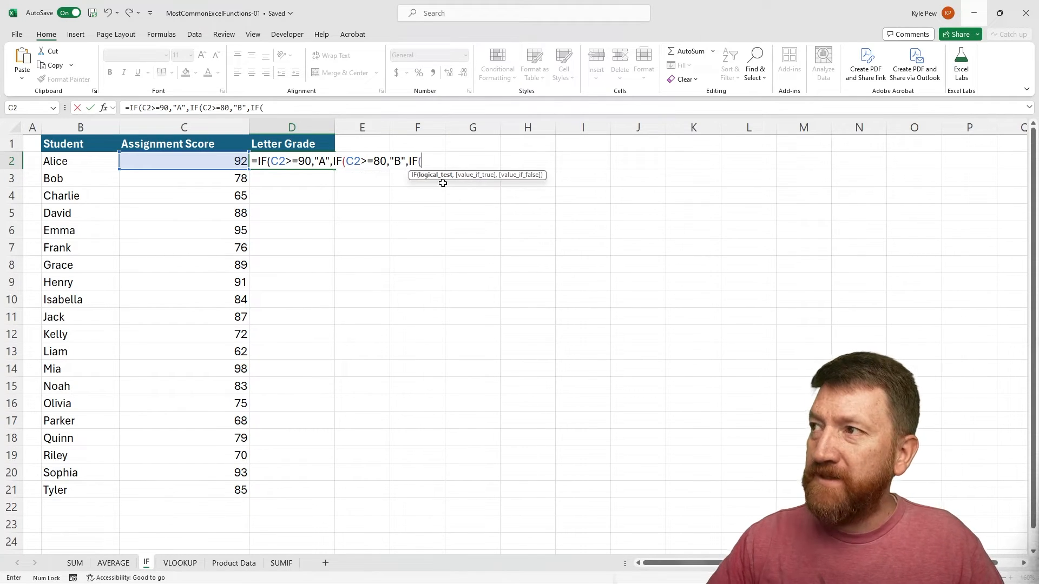
pyautogui.click(209, 162)
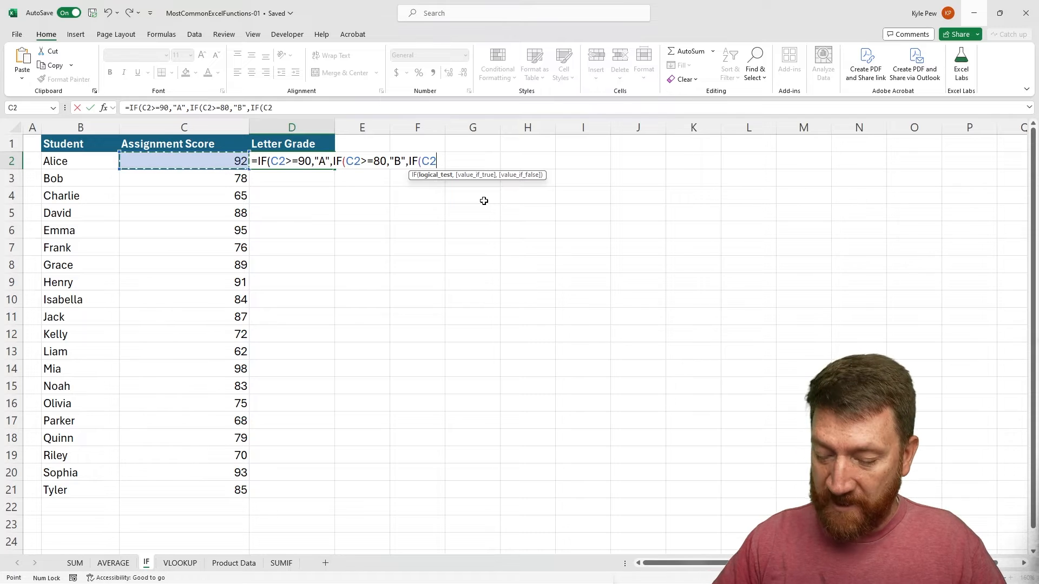
pyautogui.write('>=70, "C"')
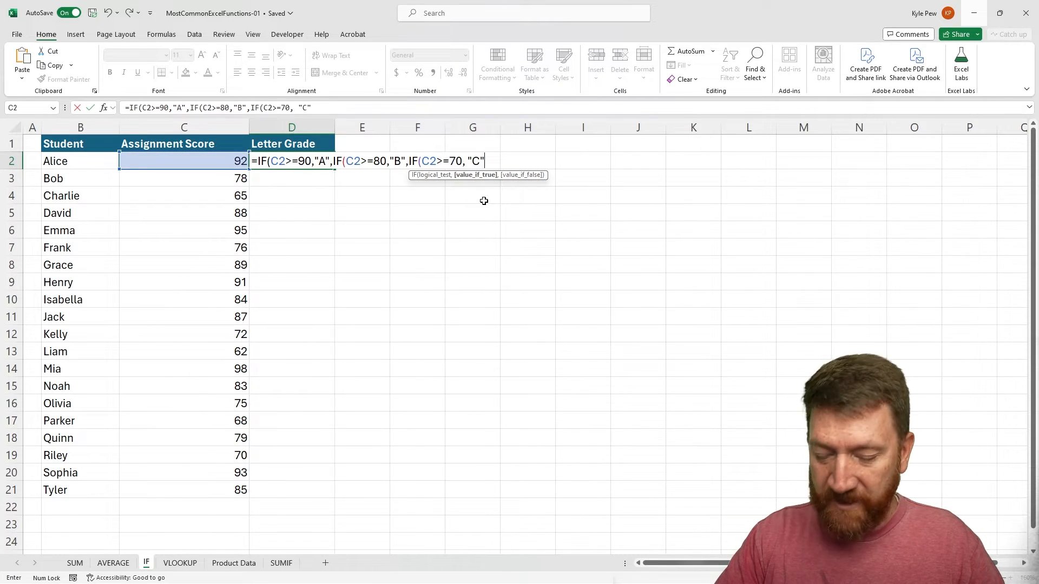
# Nest a fourth IF in the D2 formula that returns "D" when C2>=60, ready for its value-if-false argument.
pyautogui.write(', IF(')
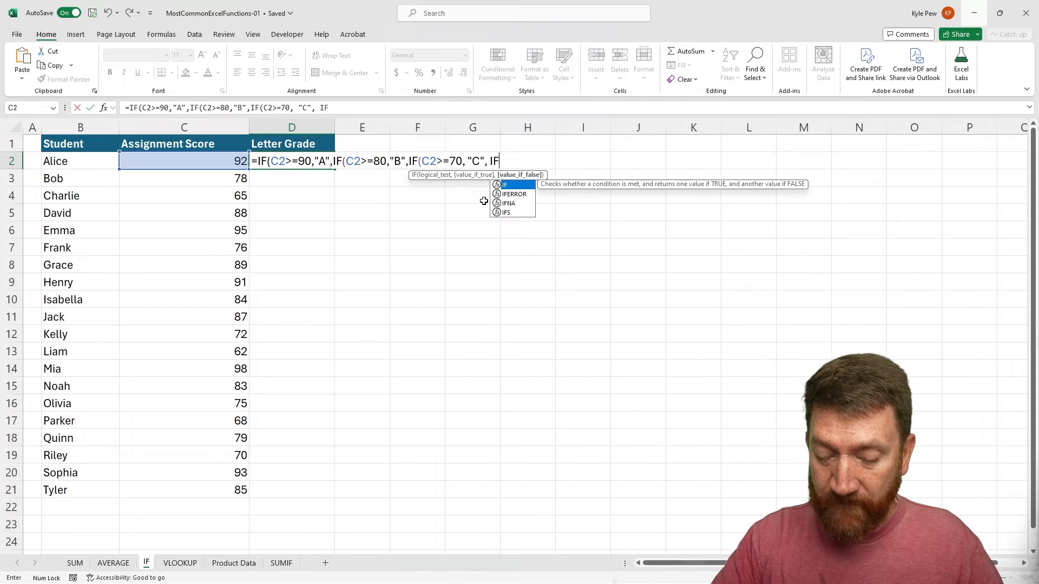
pyautogui.click(201, 158)
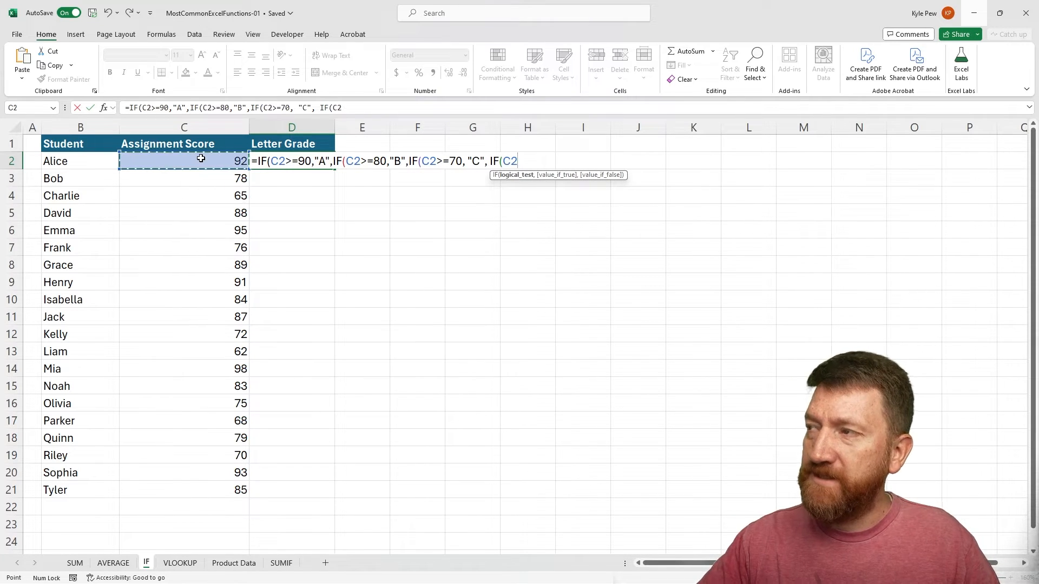
pyautogui.write(',')
pyautogui.press('BackSpace')
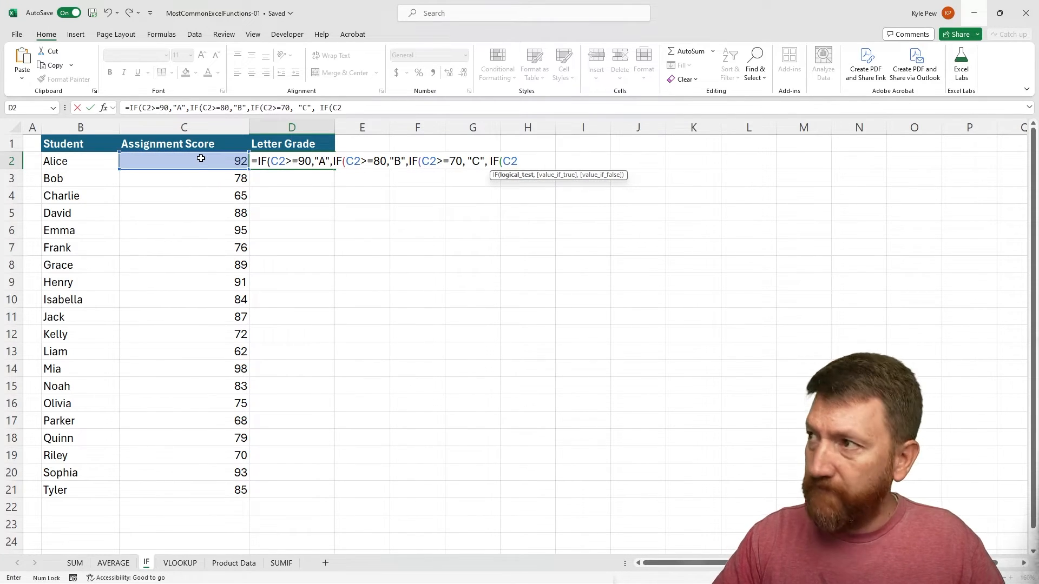
pyautogui.write('>')
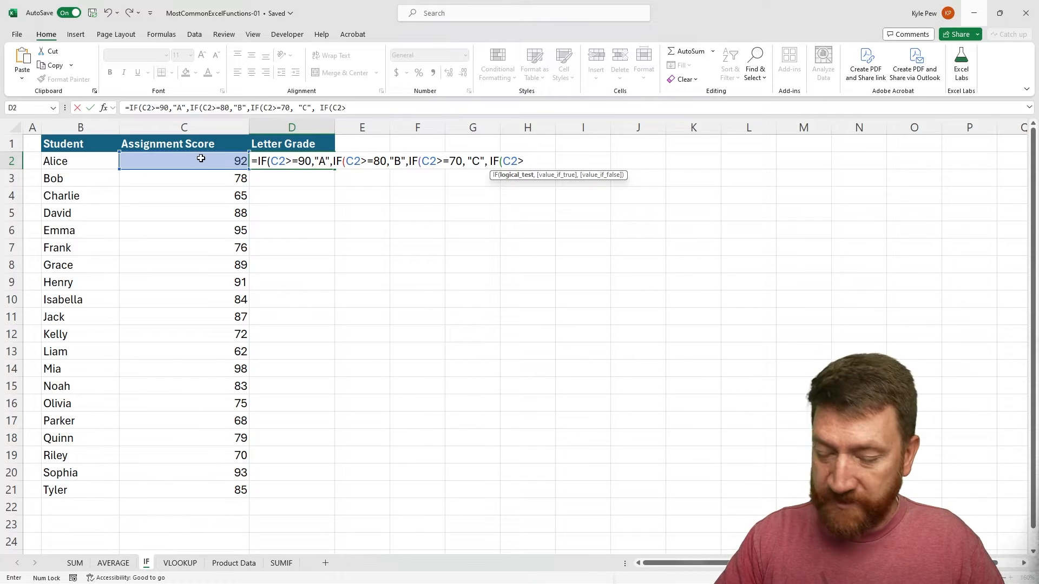
pyautogui.write('+')
pyautogui.write('=')
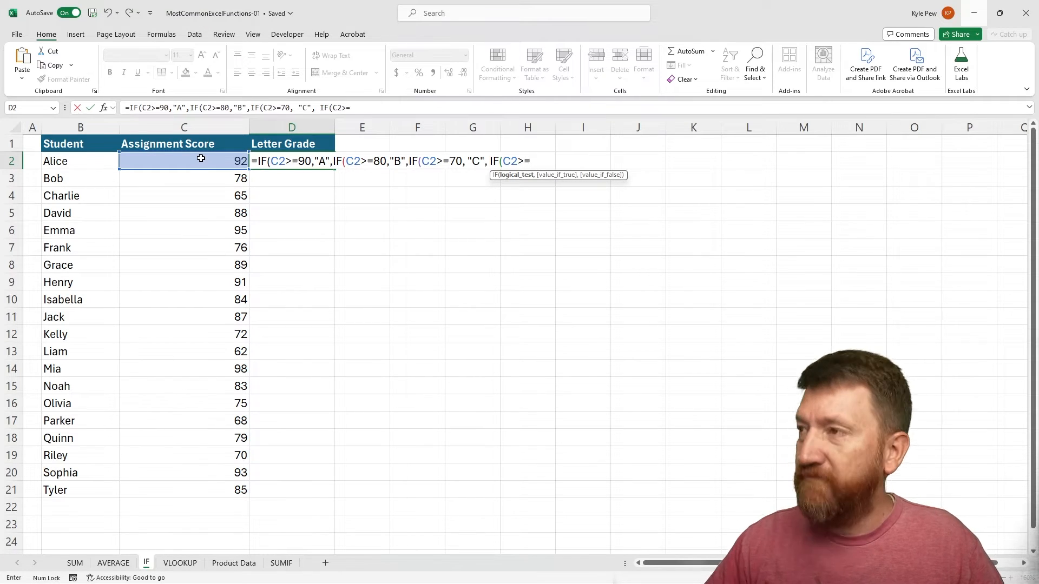
pyautogui.write('6')
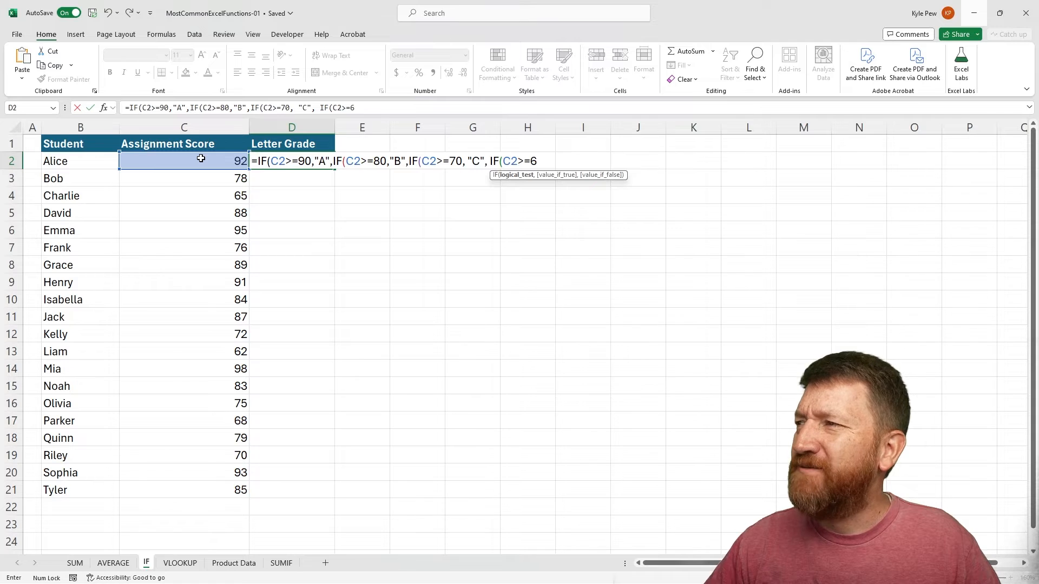
pyautogui.write('0, "D')
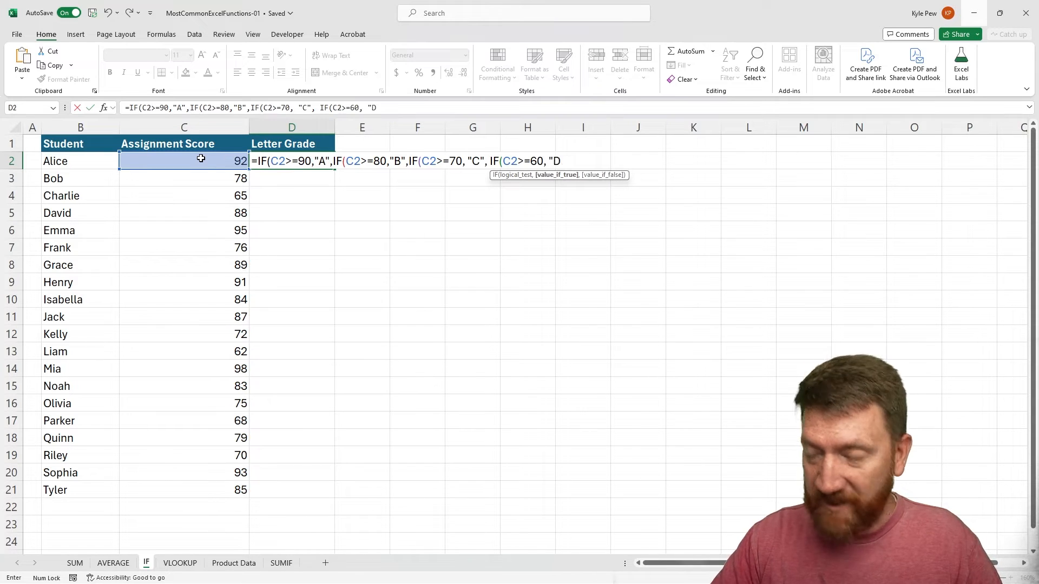
pyautogui.write('",')
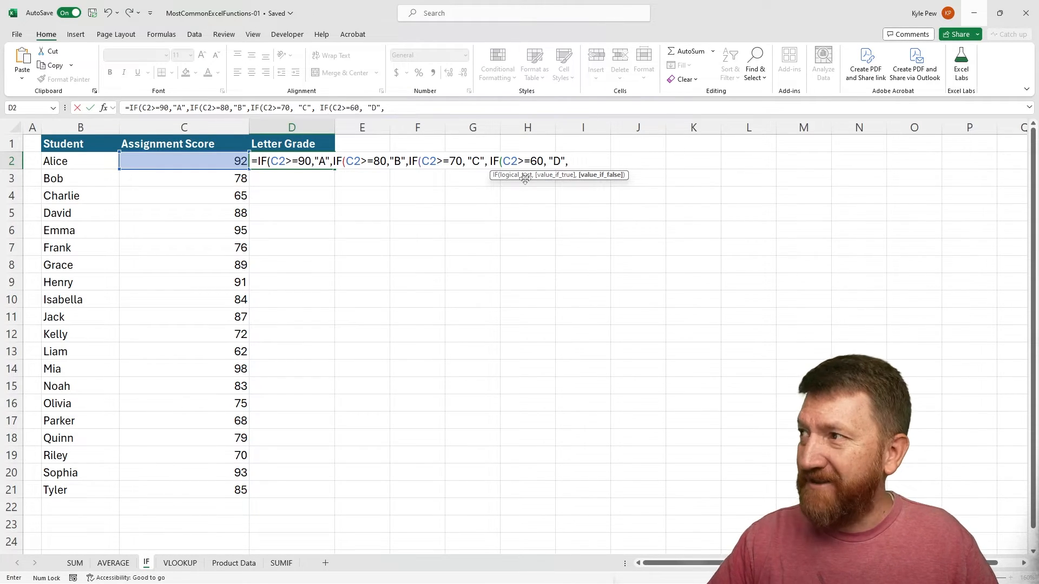
# Complete the nested IF formula in D2 with "F" as the final value-if-false and fill it down through D21.
pyautogui.write('"F"')
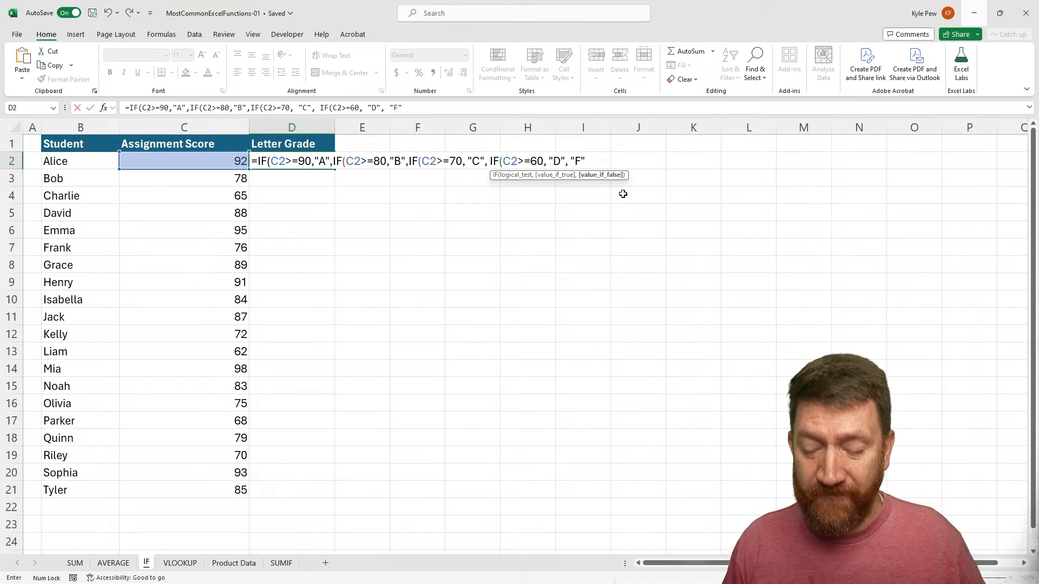
pyautogui.write(')')
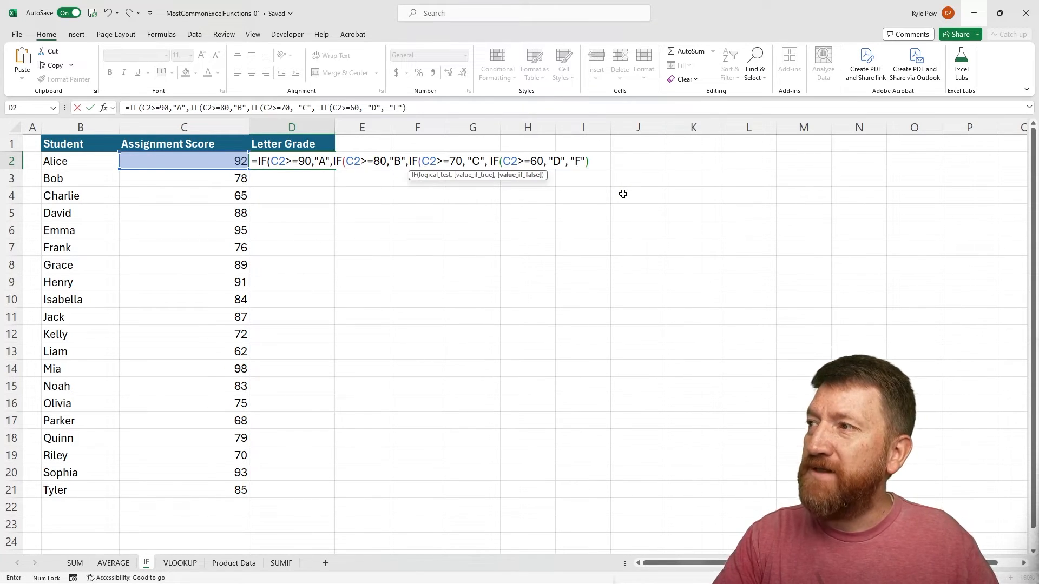
pyautogui.write(')))')
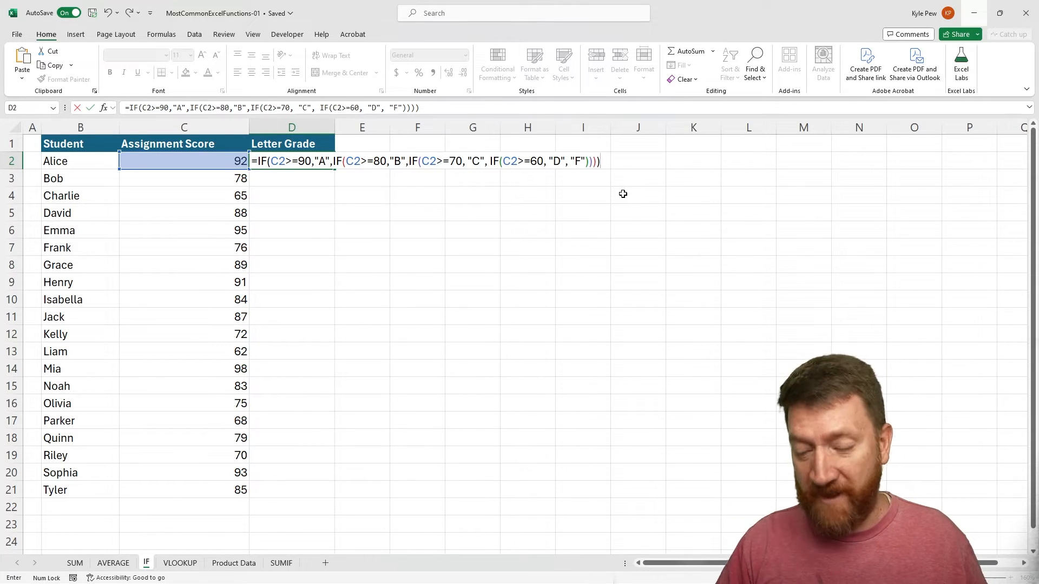
pyautogui.press('Return')
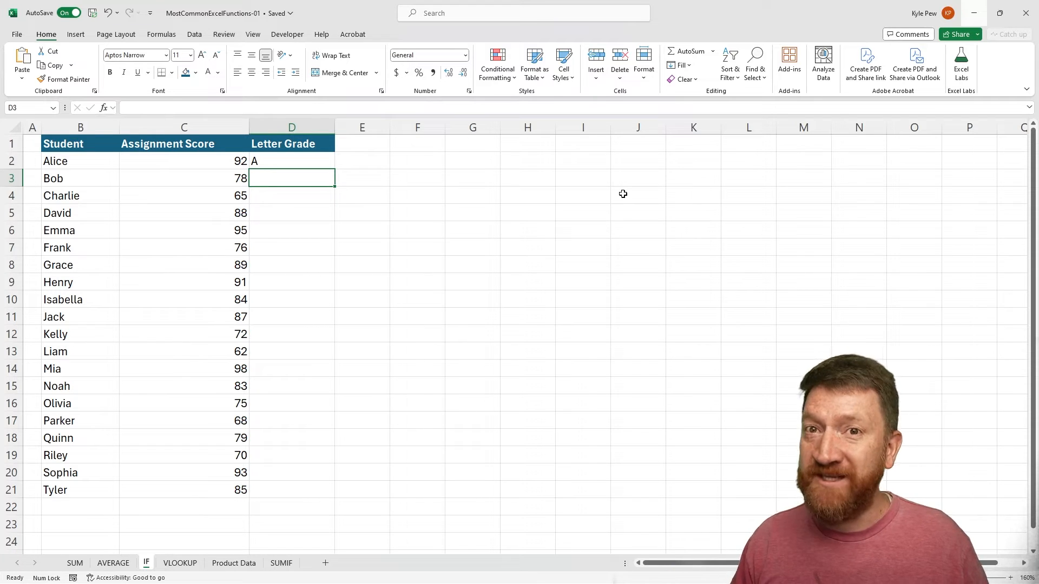
pyautogui.click(291, 160)
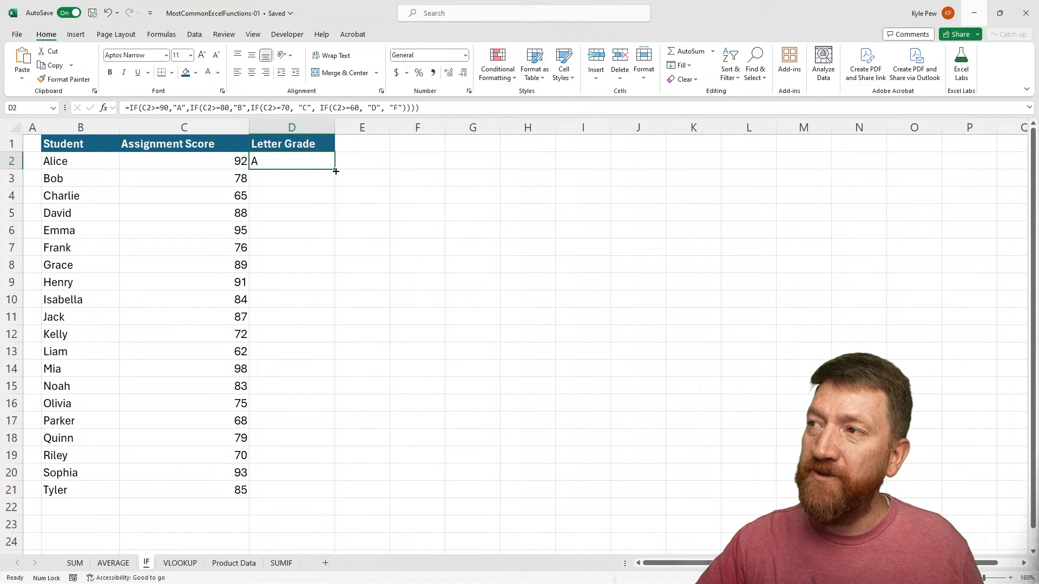
pyautogui.moveTo(335, 171); pyautogui.dragTo(326, 500)
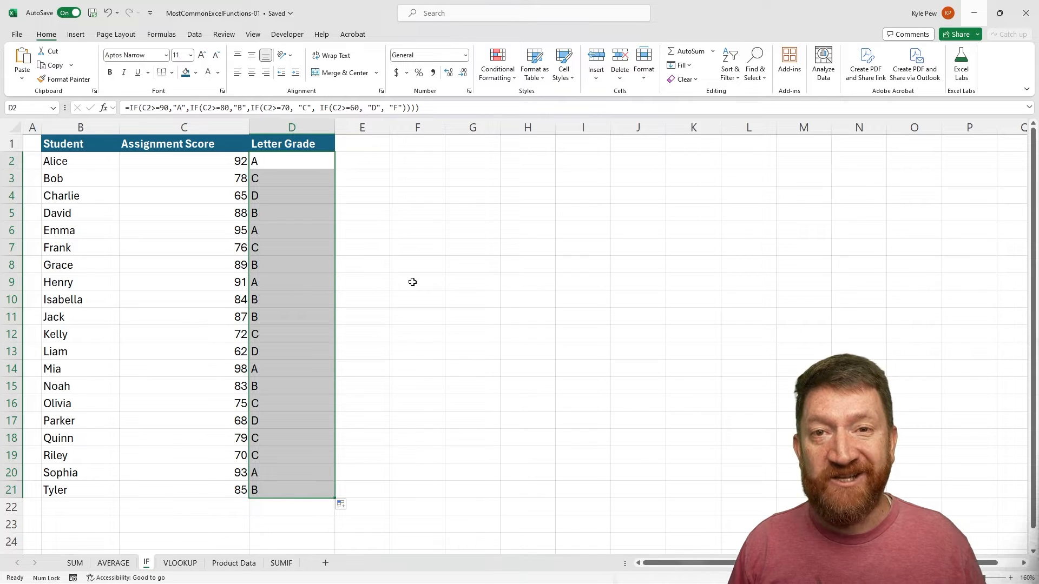
# Check the assignment scores against the letter grades in rows 3 to 6, and review the formula in D2.
pyautogui.click(230, 180)
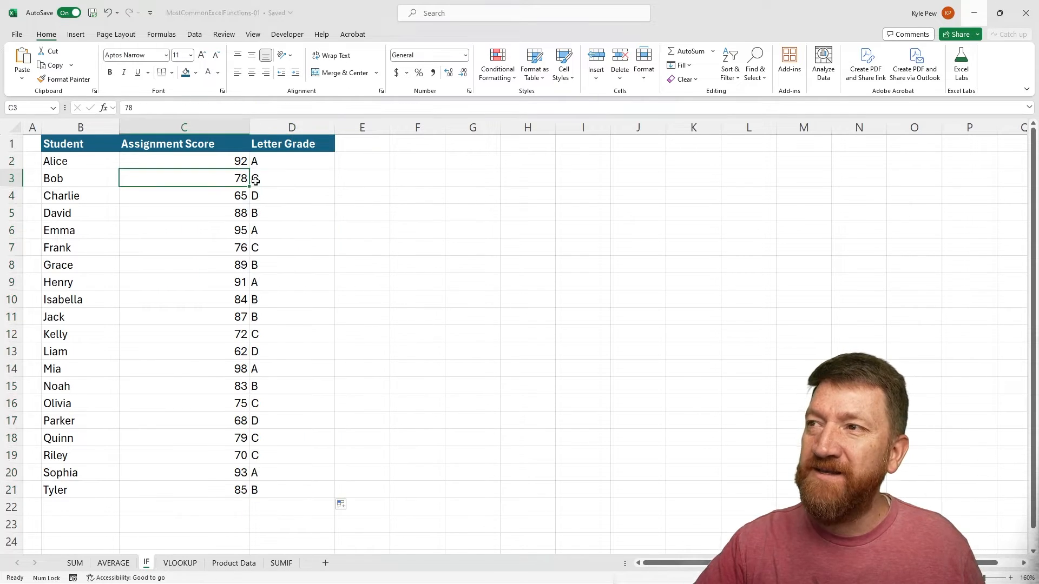
pyautogui.click(274, 182)
pyautogui.click(231, 193)
pyautogui.click(279, 196)
pyautogui.click(230, 214)
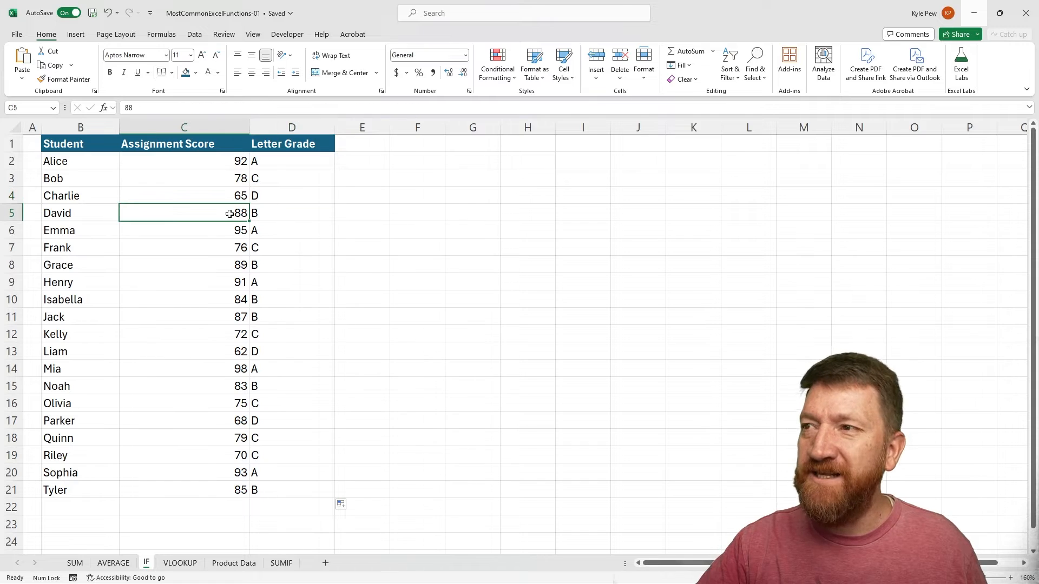
pyautogui.click(287, 212)
pyautogui.click(219, 233)
pyautogui.click(274, 232)
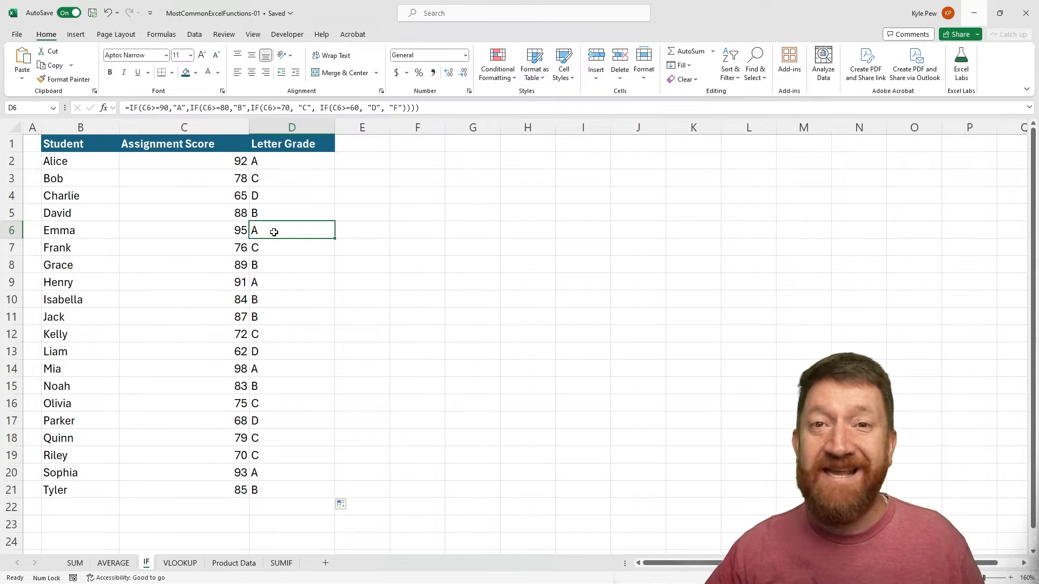
pyautogui.click(285, 163)
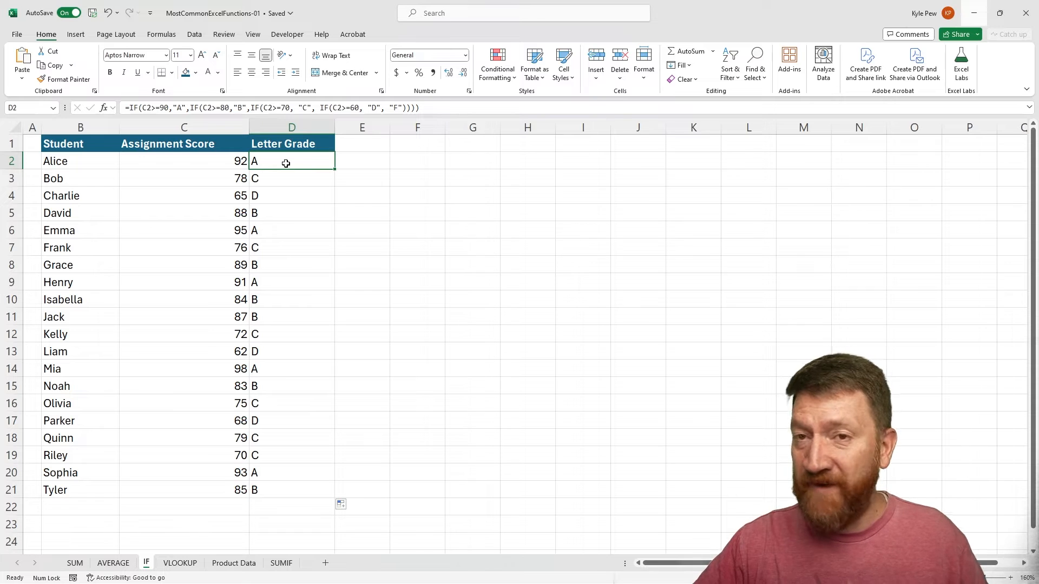
pyautogui.doubleClick(286, 164)
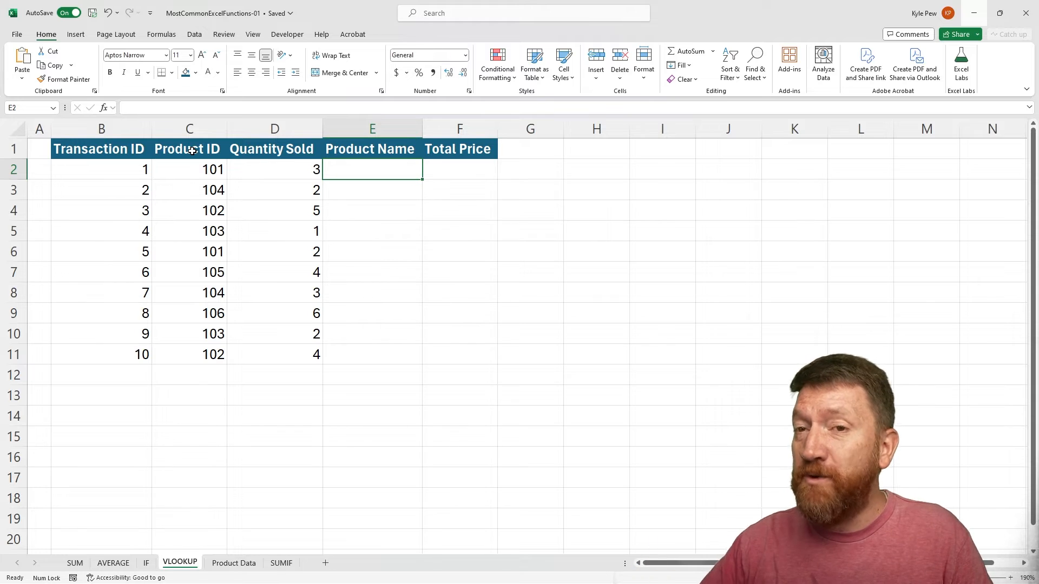
# Compare the Product Data sheet's product IDs and names with the empty Product Name column on the VLOOKUP sheet.
pyautogui.click(240, 565)
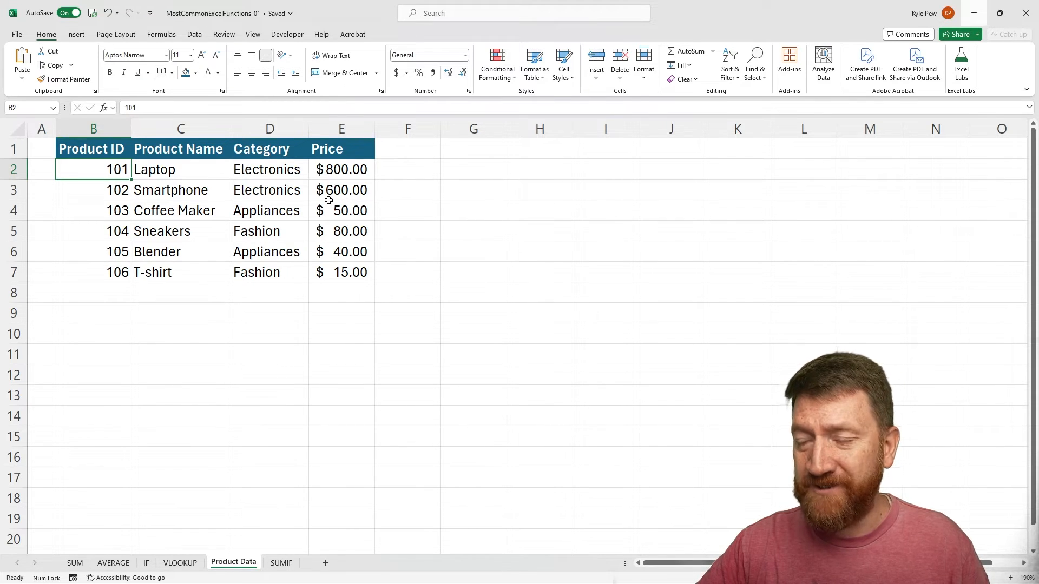
pyautogui.click(179, 563)
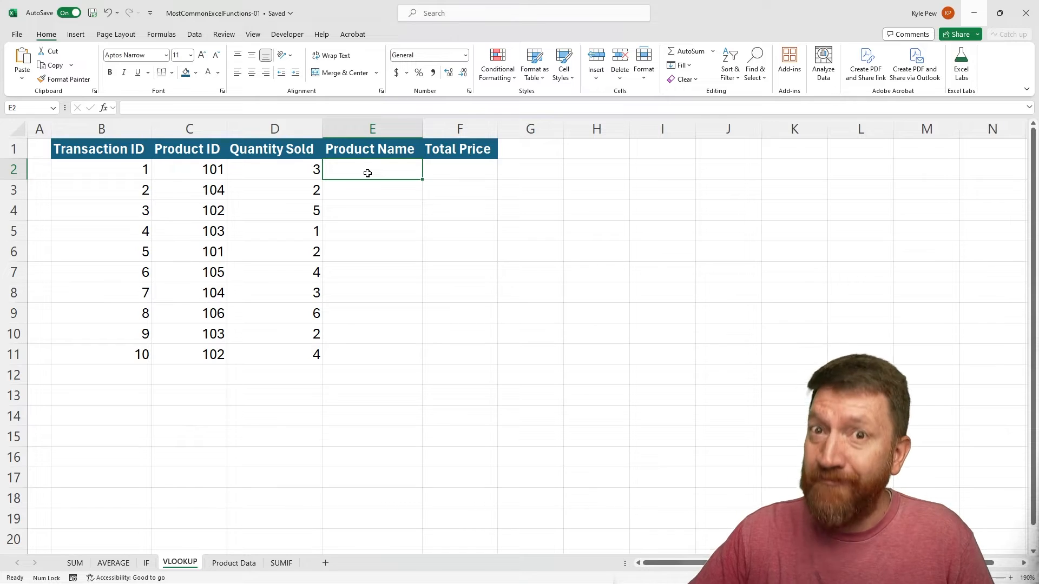
pyautogui.click(235, 563)
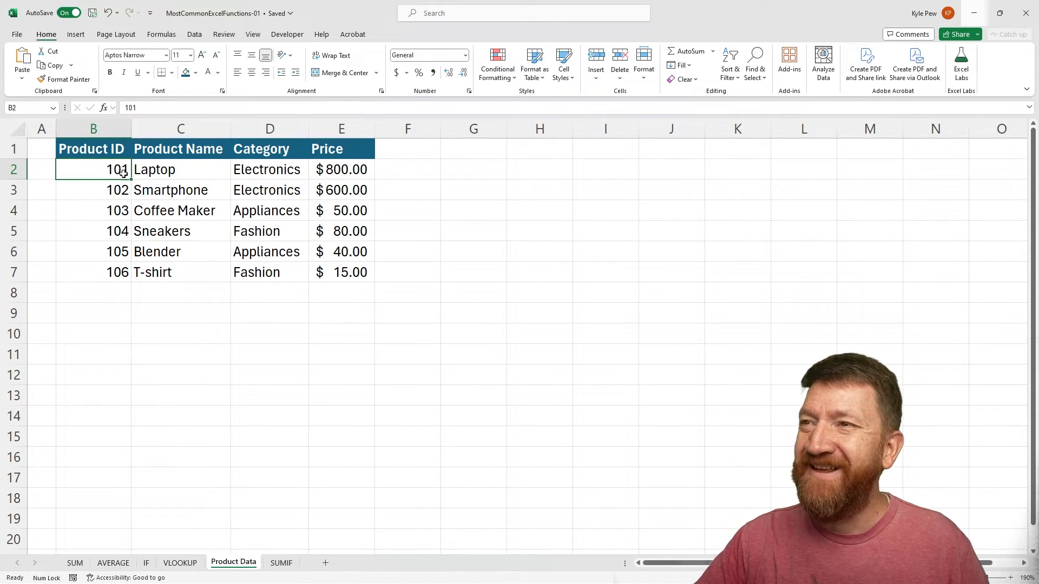
pyautogui.click(187, 174)
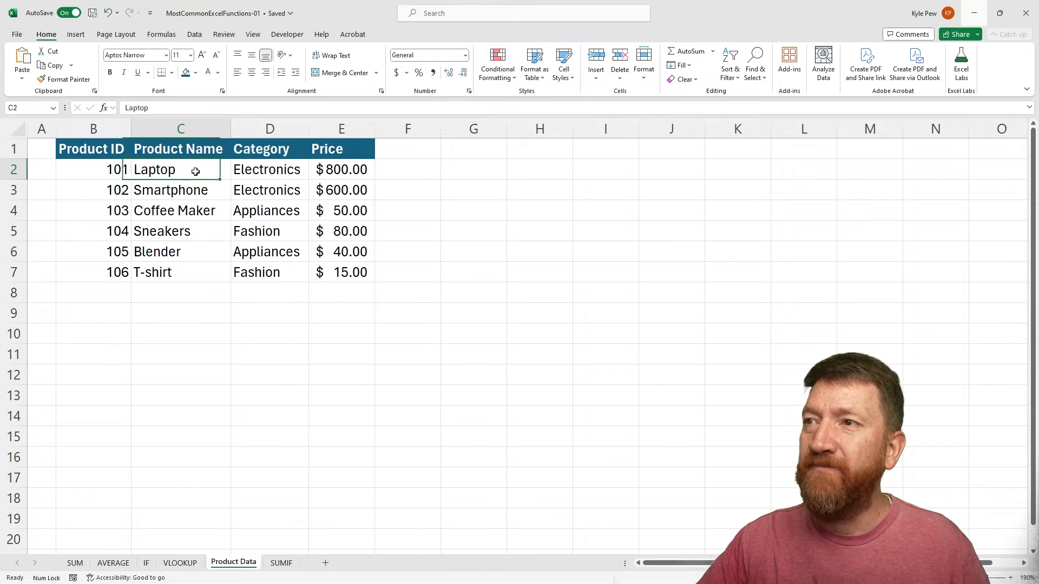
# Start a VLOOKUP formula in E2 of the VLOOKUP sheet with the product ID in C2 as the lookup value.
pyautogui.click(181, 562)
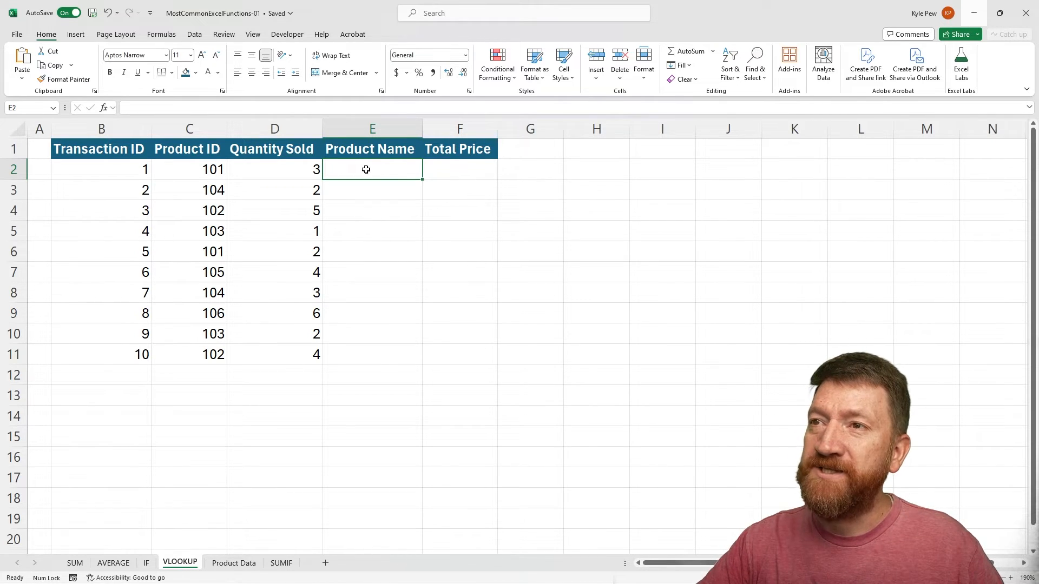
pyautogui.write('=')
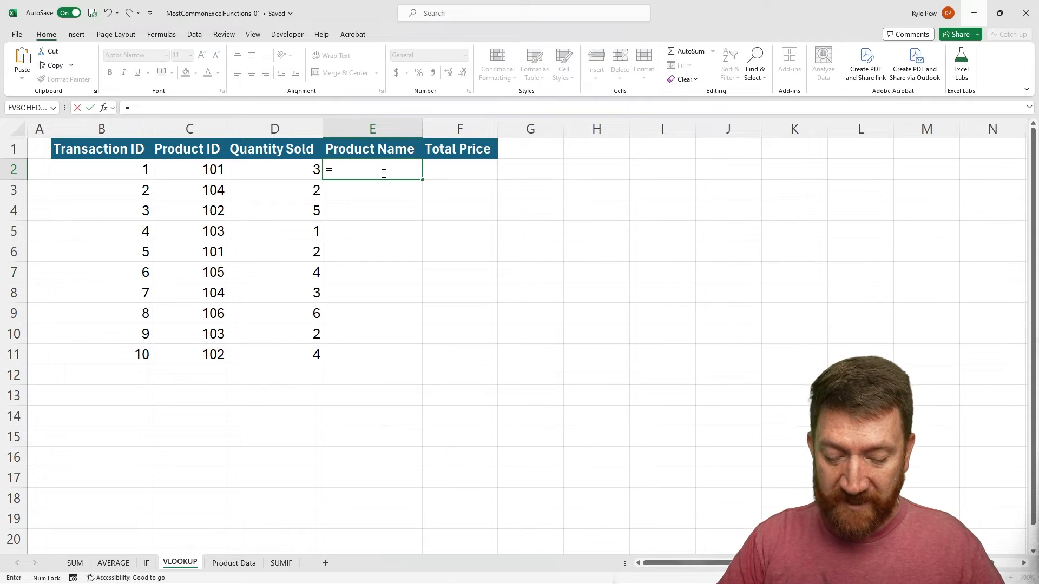
pyautogui.write('VLOOKUP(')
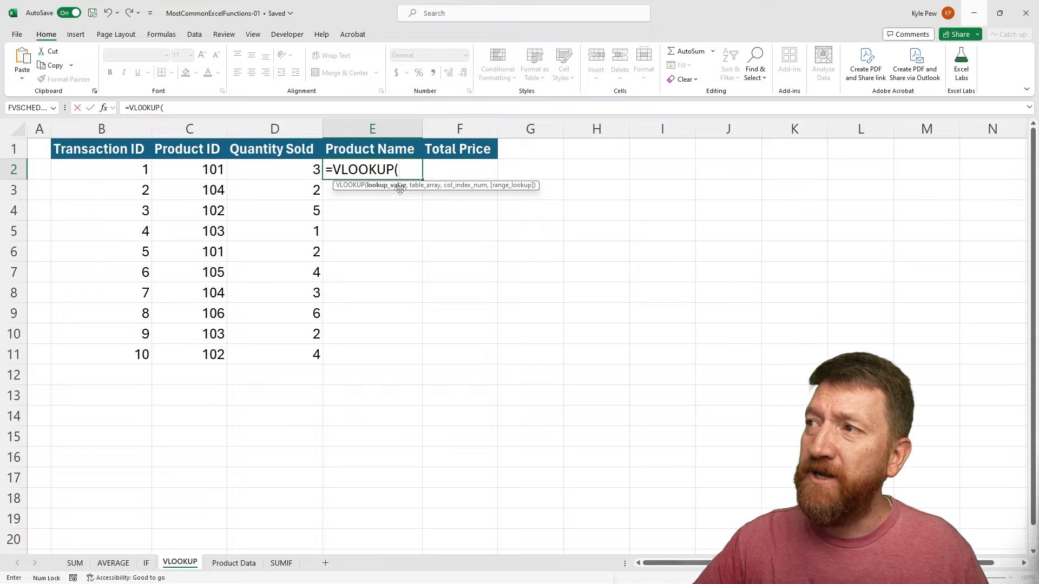
pyautogui.click(189, 170)
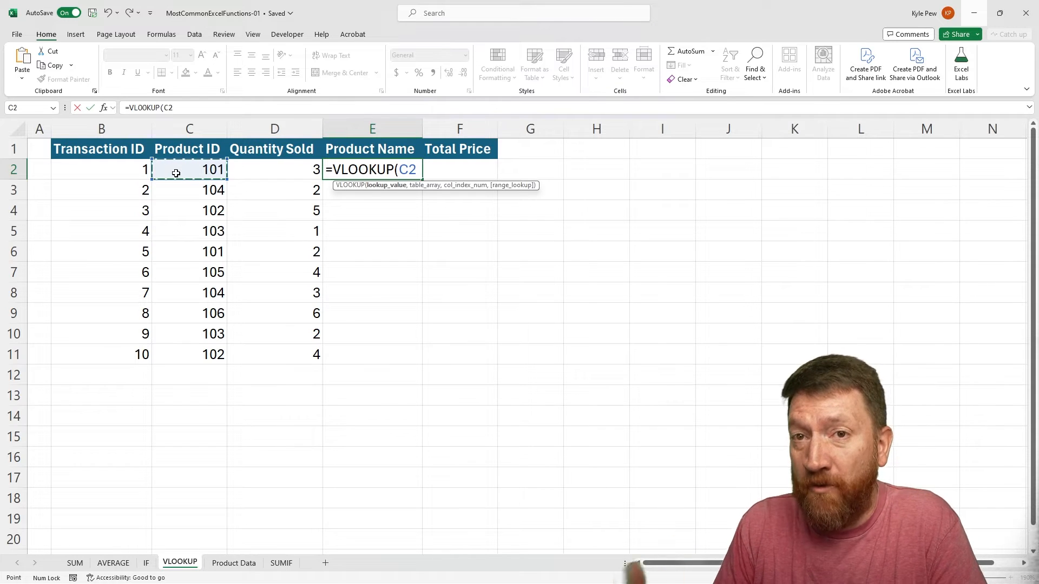
pyautogui.write(',')
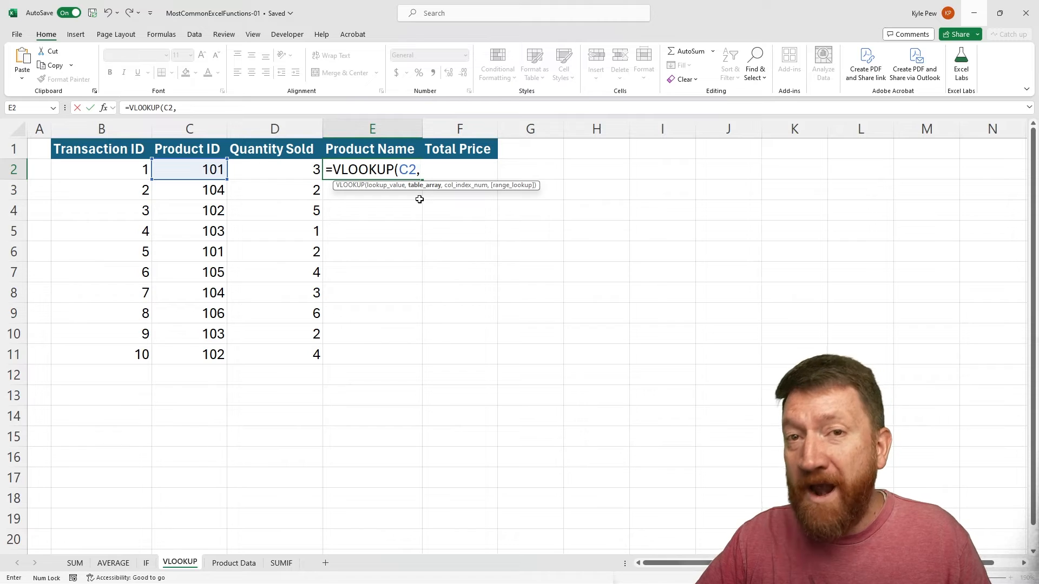
# Complete the E2 VLOOKUP with table array B2:E7 on the Product Data sheet, column index 2 and FALSE for an exact match.
pyautogui.click(226, 563)
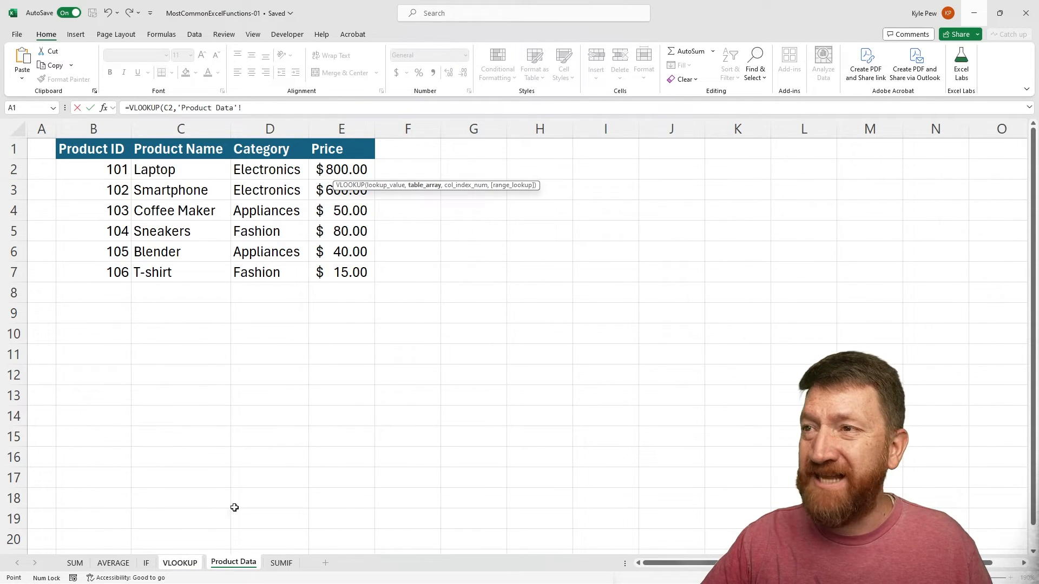
pyautogui.moveTo(111, 169); pyautogui.dragTo(340, 267)
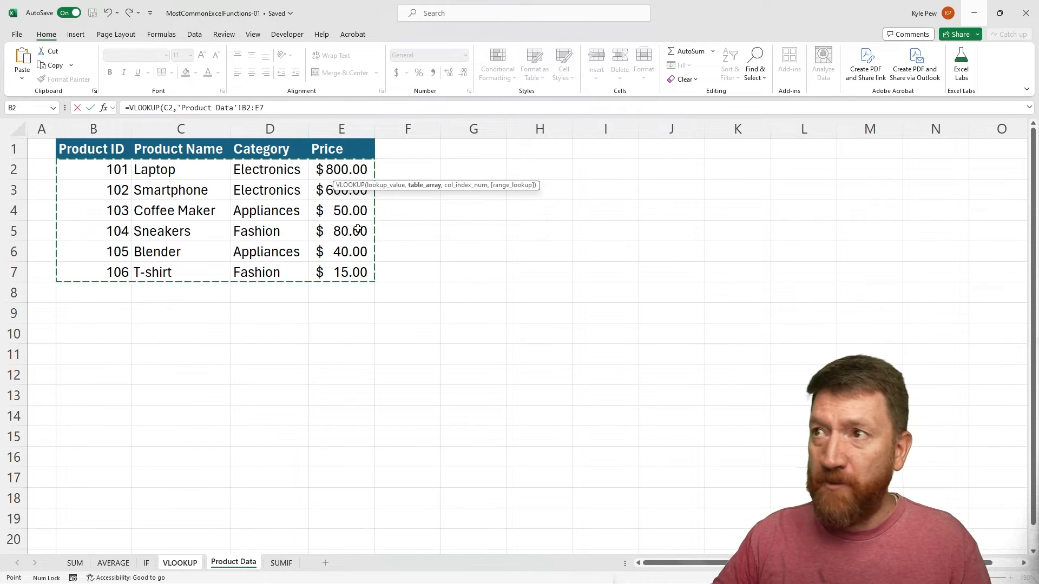
pyautogui.write(',')
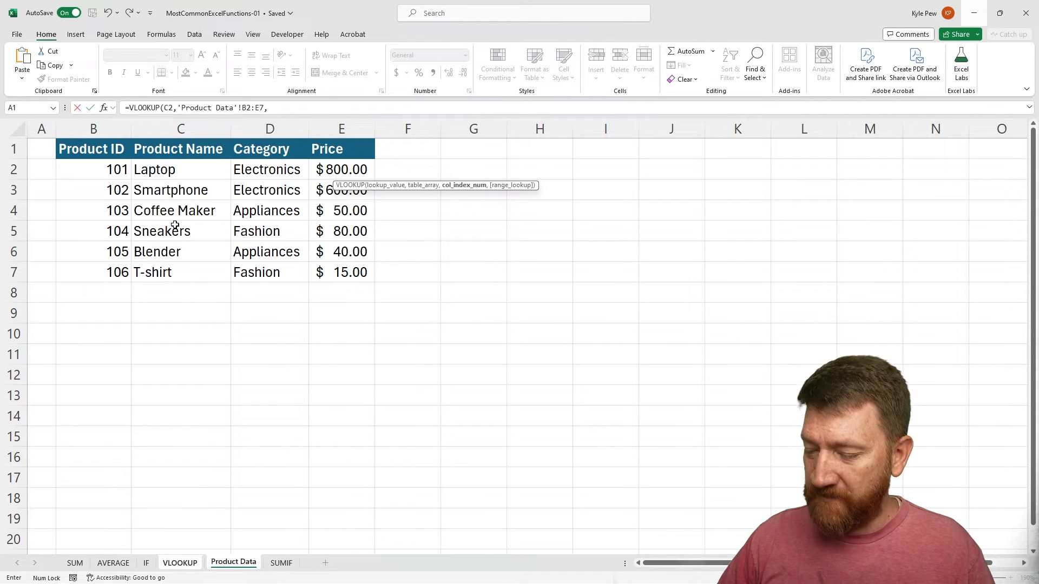
pyautogui.write('2,FALSE')
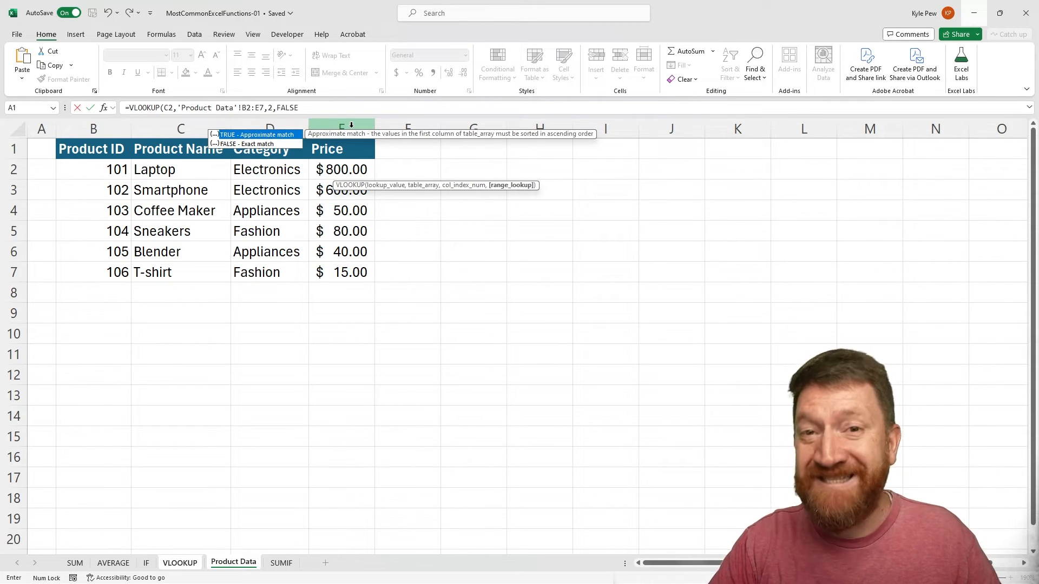
pyautogui.write(')')
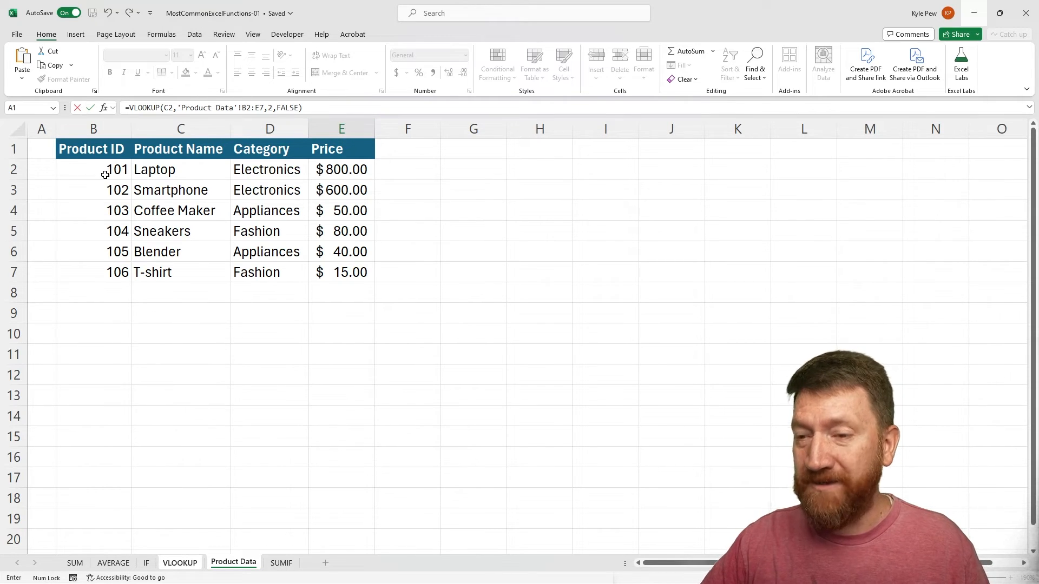
pyautogui.press('Return')
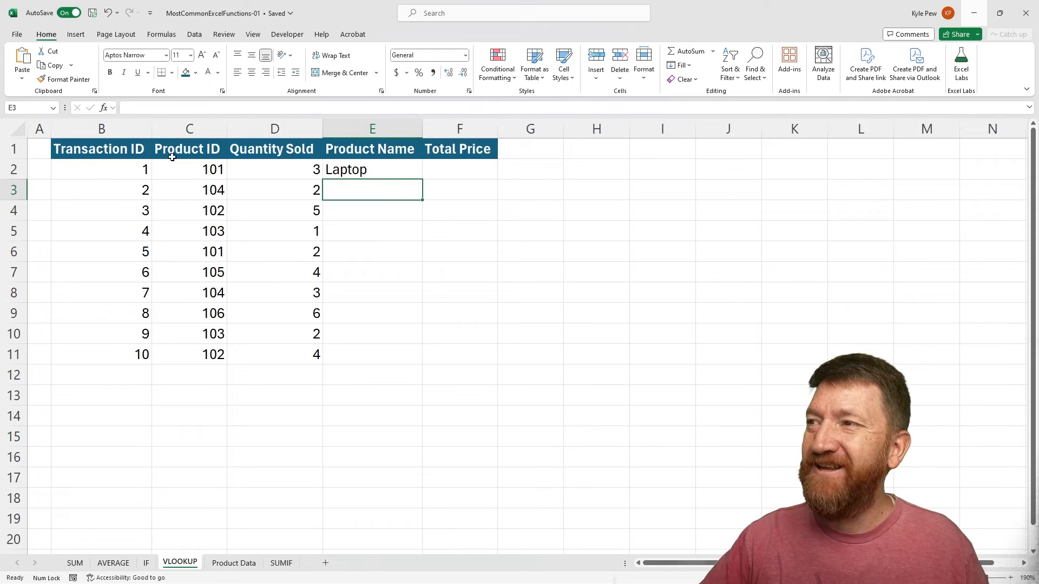
# Make the E2 formula's table array absolute as $B$2:$E$7 and fill the formula down through E11.
pyautogui.click(392, 167)
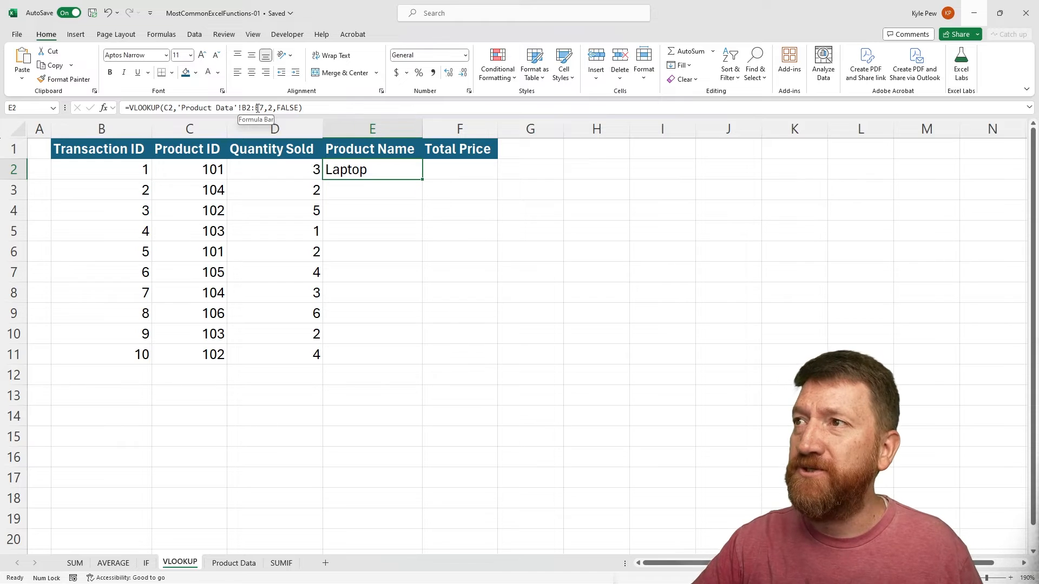
pyautogui.moveTo(241, 108); pyautogui.dragTo(264, 108)
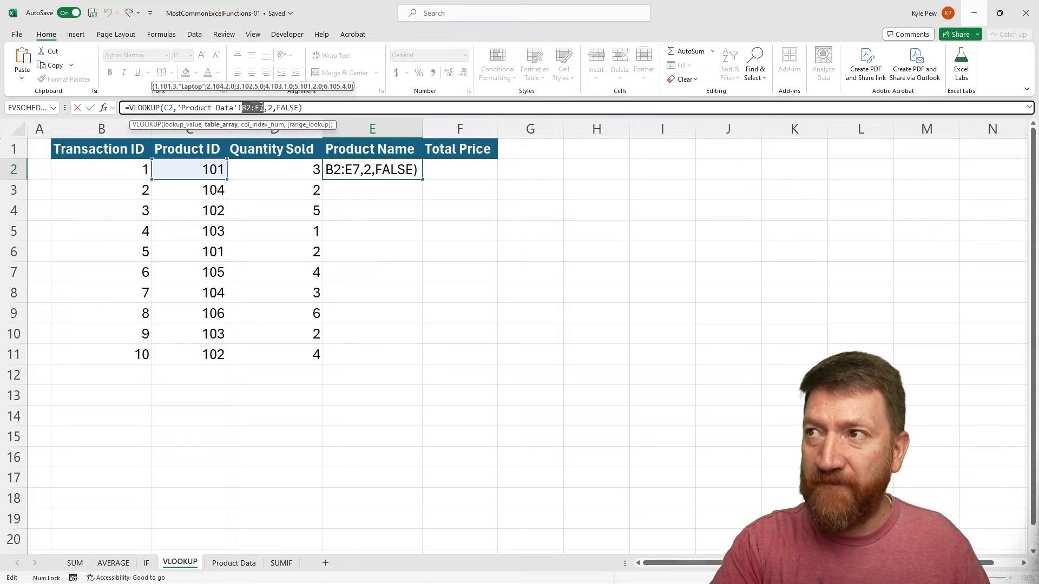
pyautogui.press('F4')
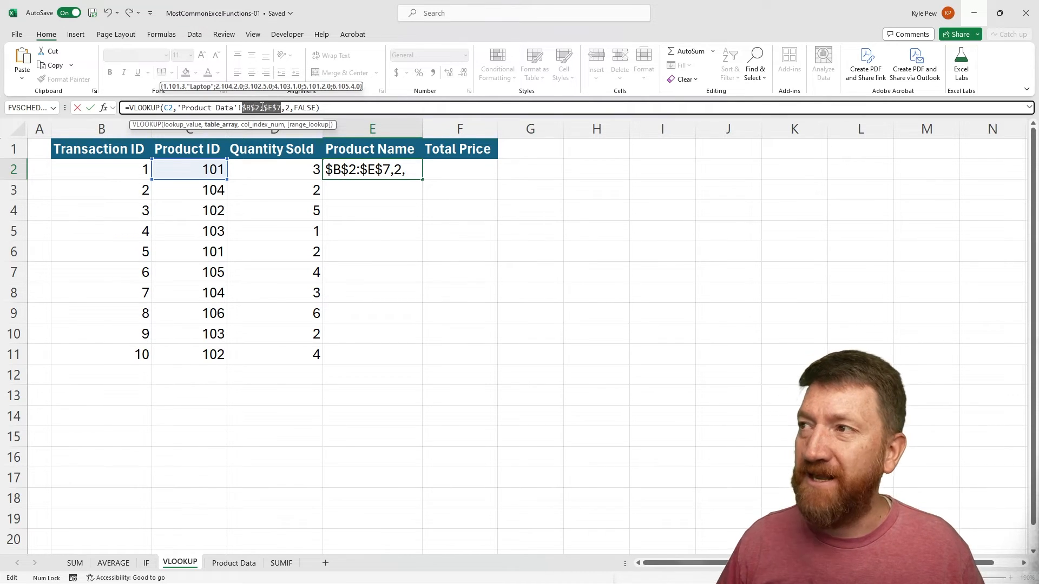
pyautogui.press('Return')
pyautogui.click(360, 162)
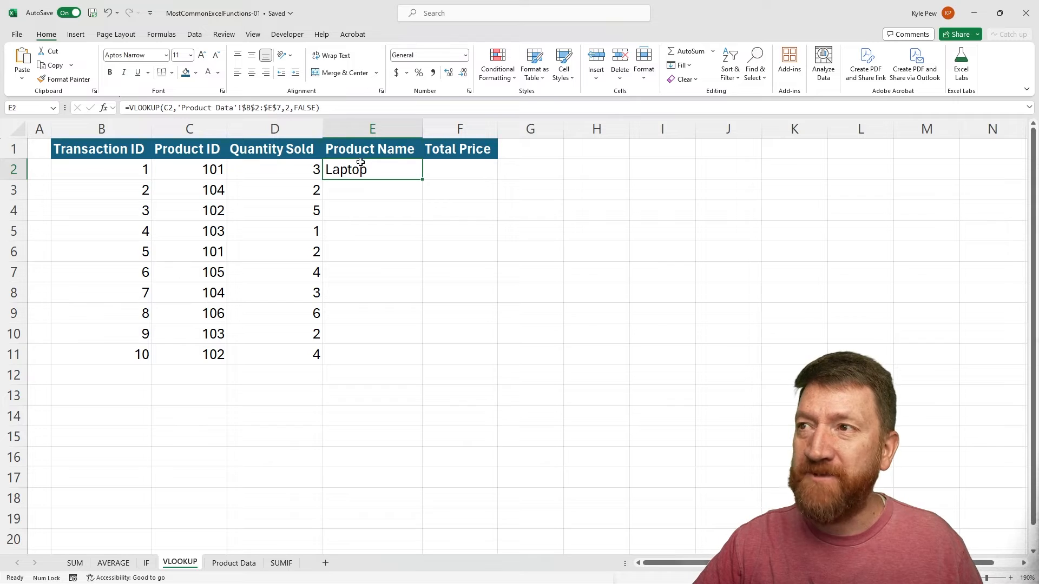
pyautogui.moveTo(421, 179); pyautogui.dragTo(415, 368)
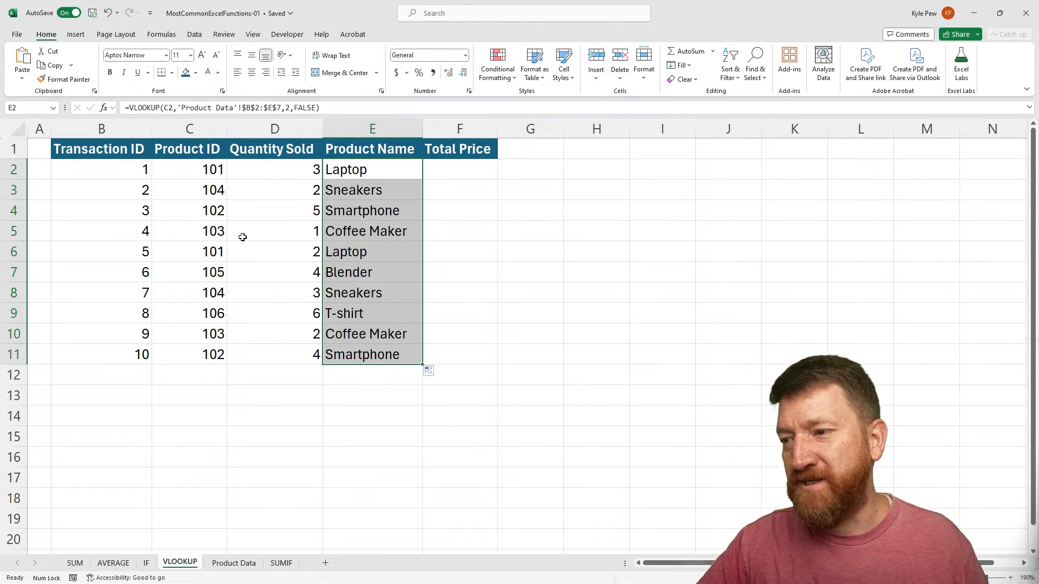
# Start a VLOOKUP formula in F2 under Total Price, using the product ID in C2 as the lookup value.
pyautogui.click(224, 563)
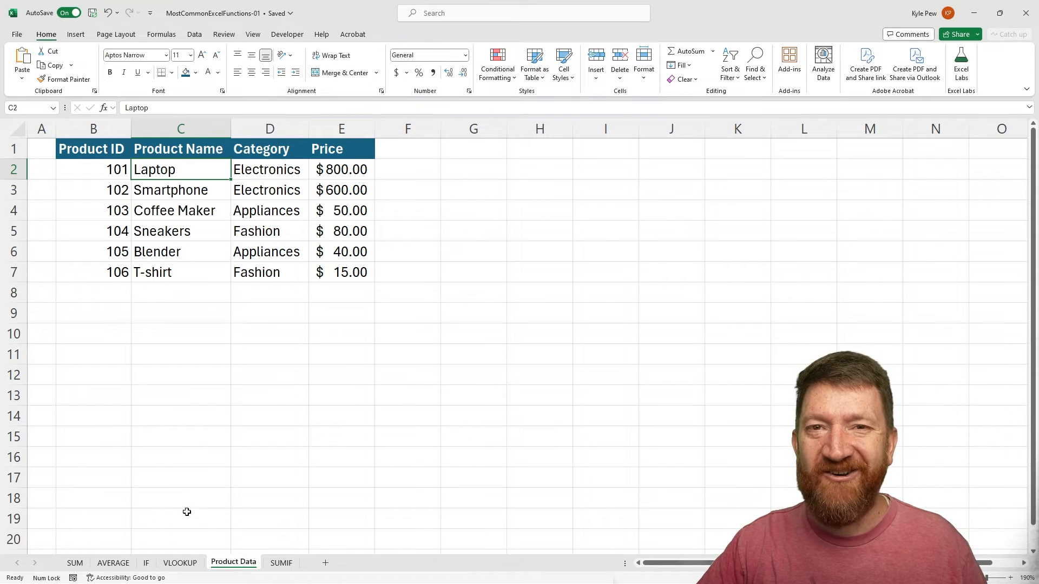
pyautogui.click(180, 563)
pyautogui.click(448, 168)
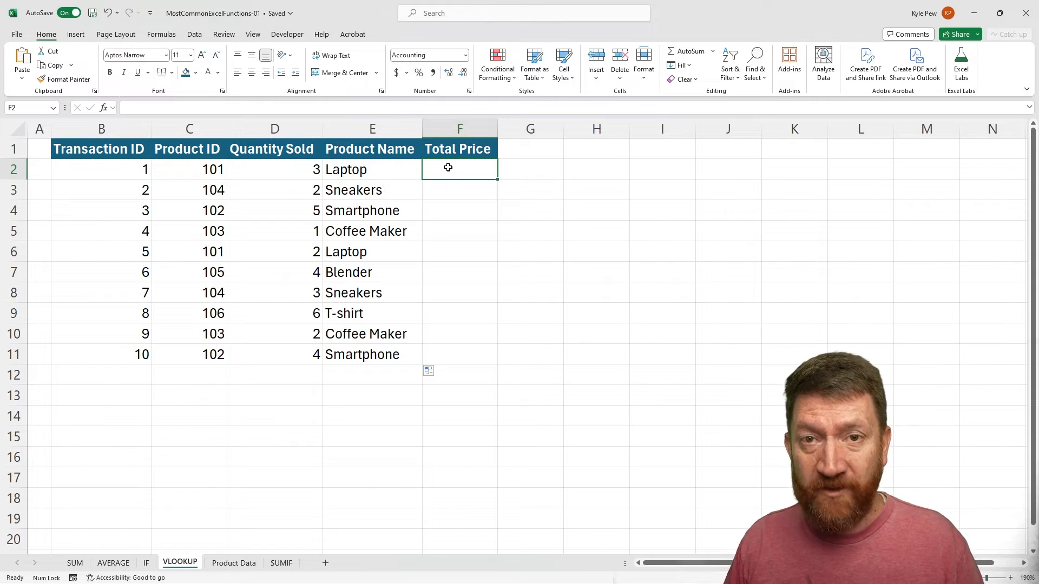
pyautogui.click(234, 563)
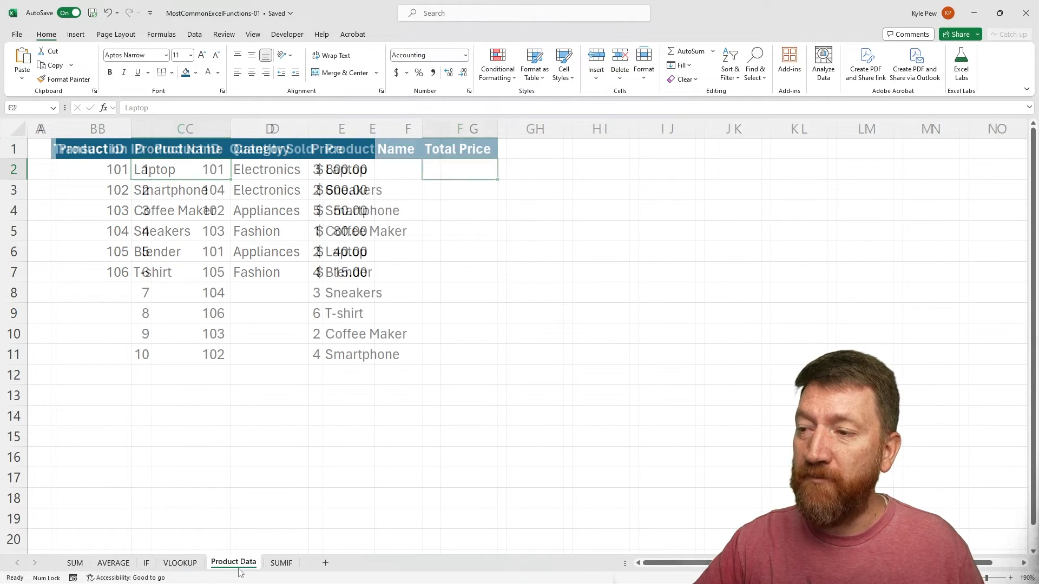
pyautogui.click(179, 563)
pyautogui.write('=')
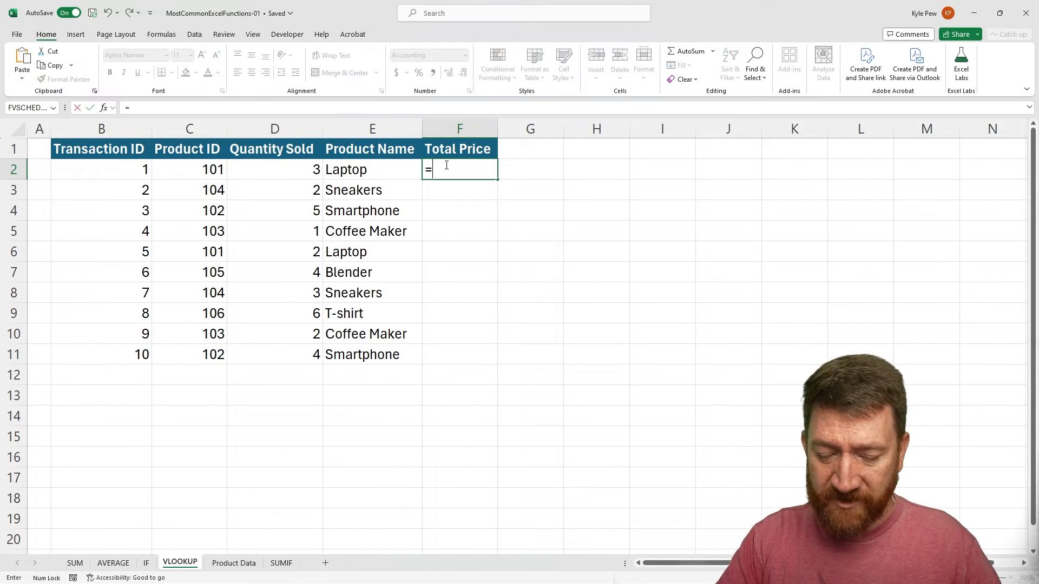
pyautogui.write('vl')
pyautogui.press('Tab')
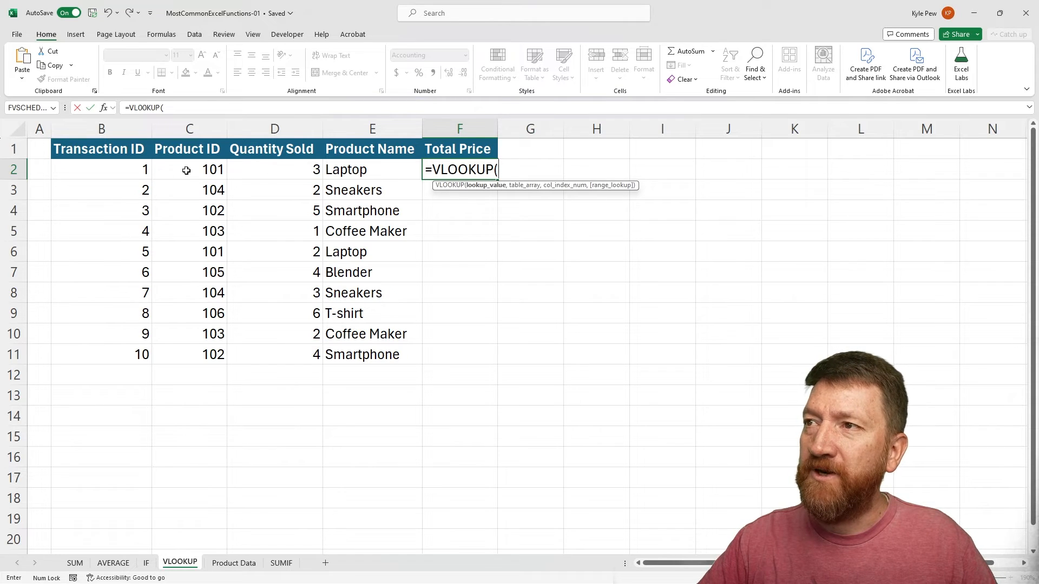
pyautogui.click(216, 168)
pyautogui.write(',')
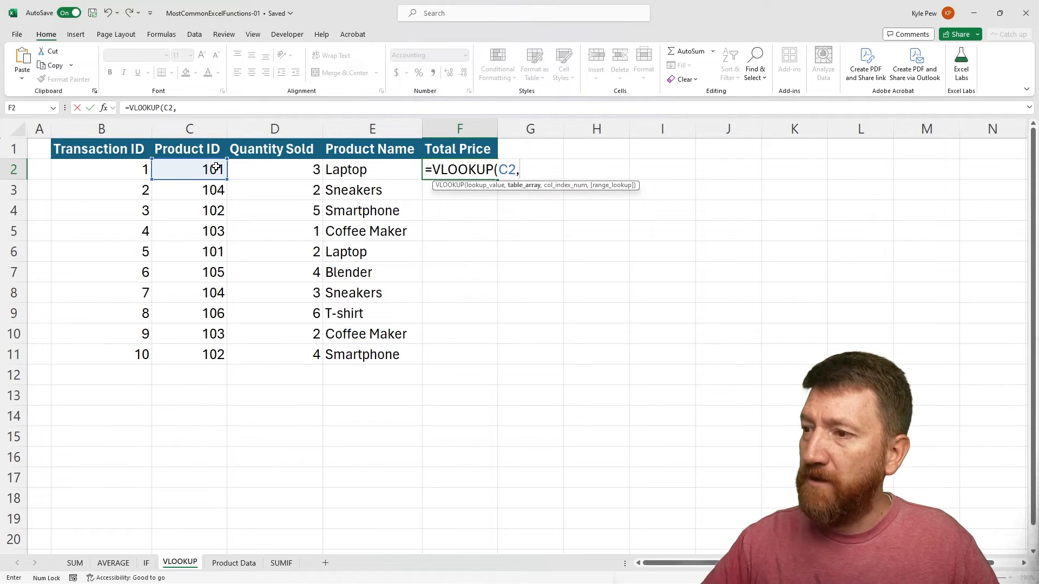
# Complete the F2 VLOOKUP with absolute table array $B$2:$E$7 on the Product Data sheet, column index 4 and FALSE for an exact match.
pyautogui.click(221, 566)
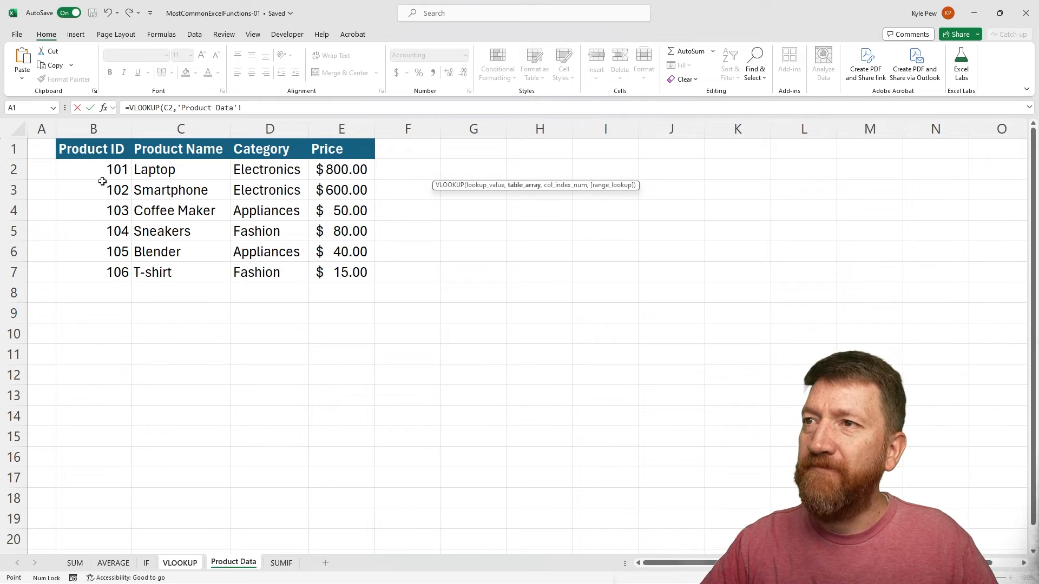
pyautogui.moveTo(102, 171); pyautogui.dragTo(322, 271)
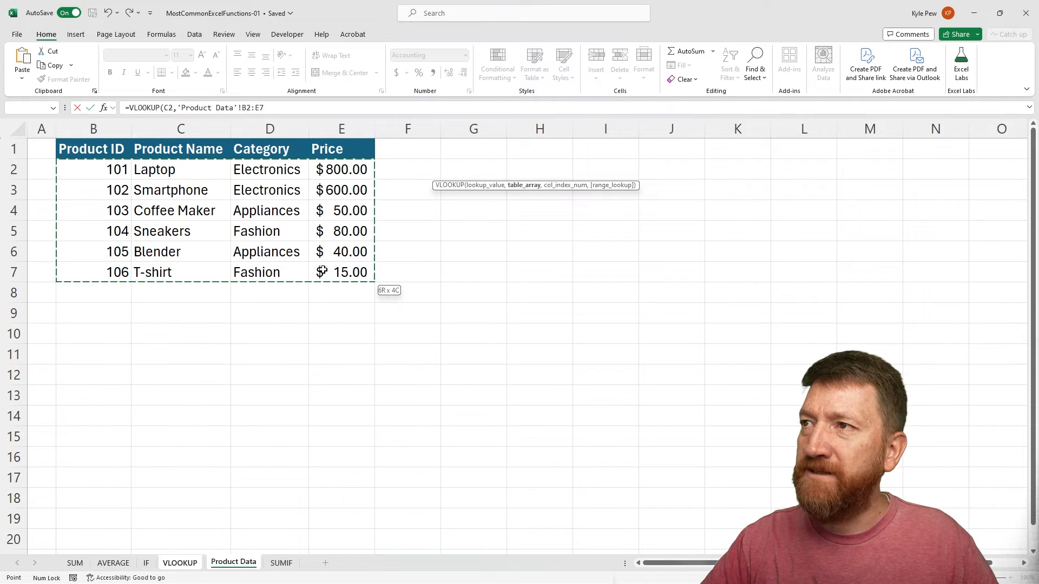
pyautogui.press('F4')
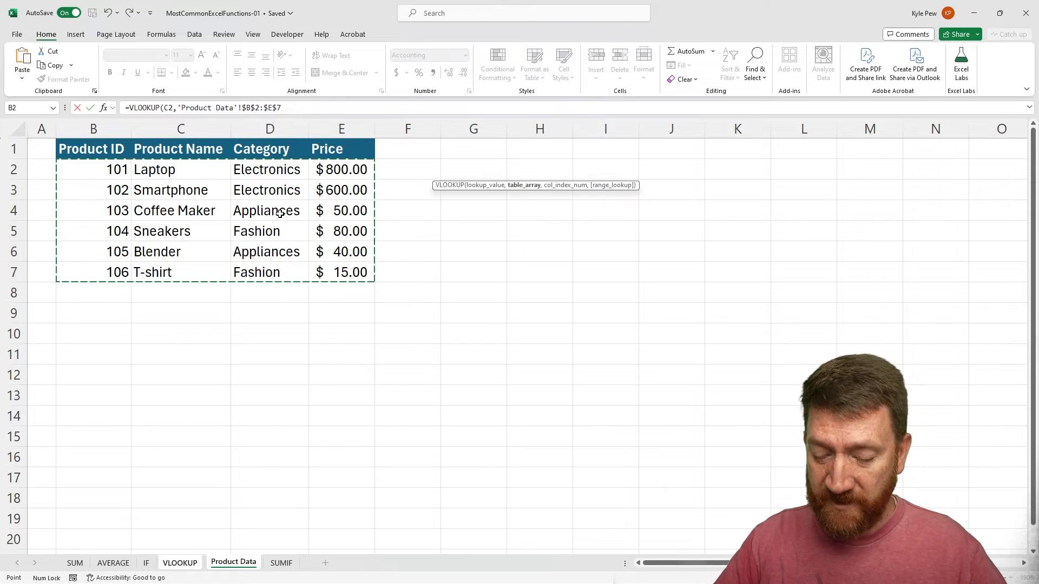
pyautogui.write(',4')
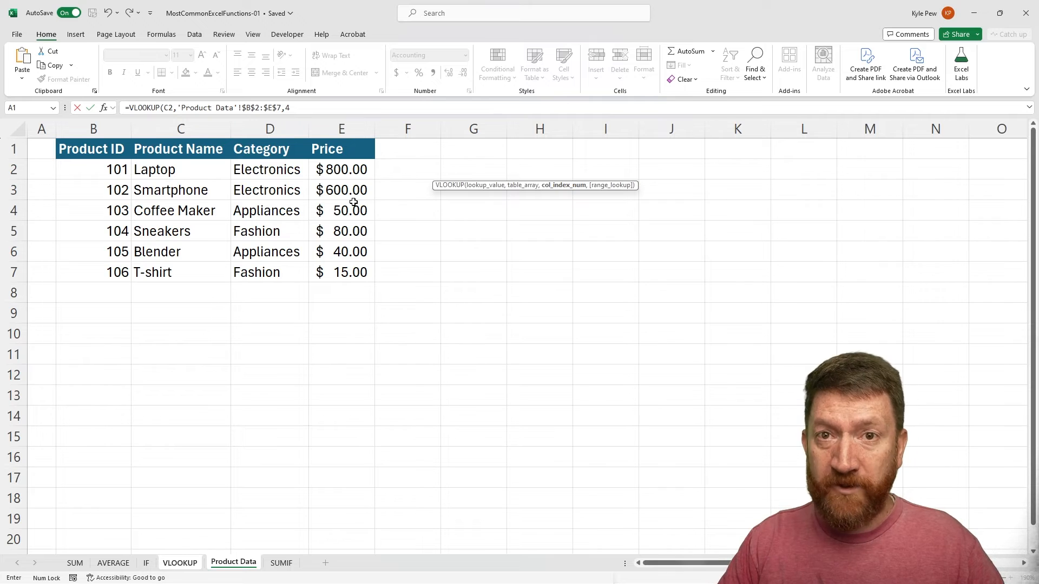
pyautogui.write(',')
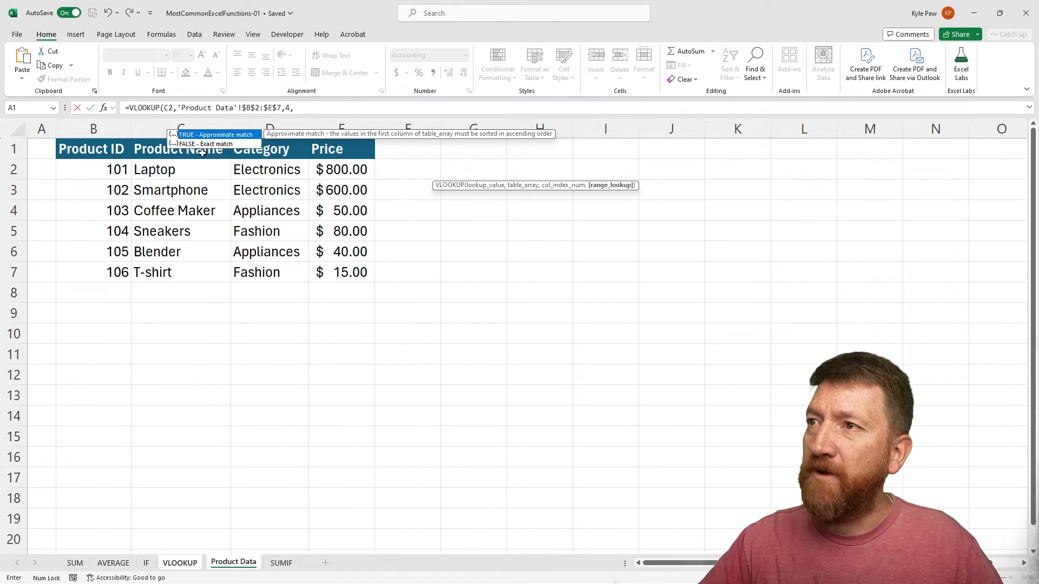
pyautogui.click(196, 149)
pyautogui.doubleClick(196, 145)
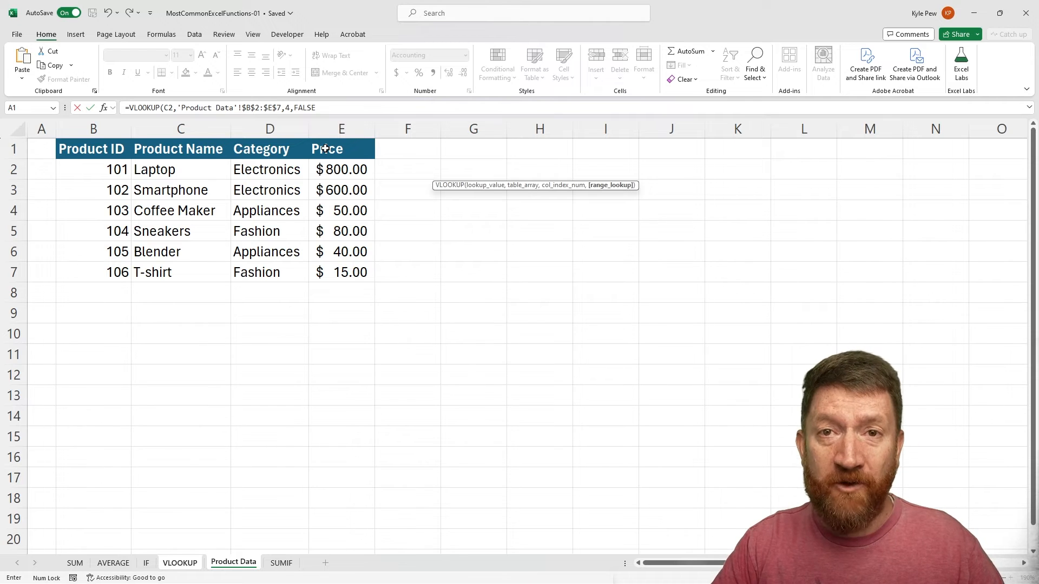
pyautogui.write(')')
pyautogui.press('Return')
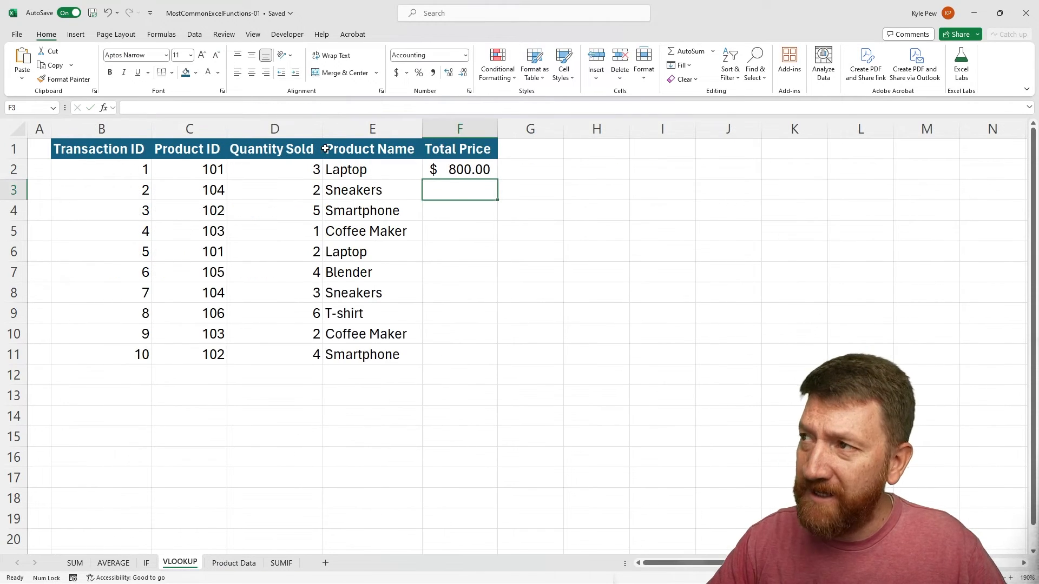
# Multiply the VLOOKUP result in F2 by the quantity sold in D2 and fill the formula down the Total Price column.
pyautogui.click(467, 170)
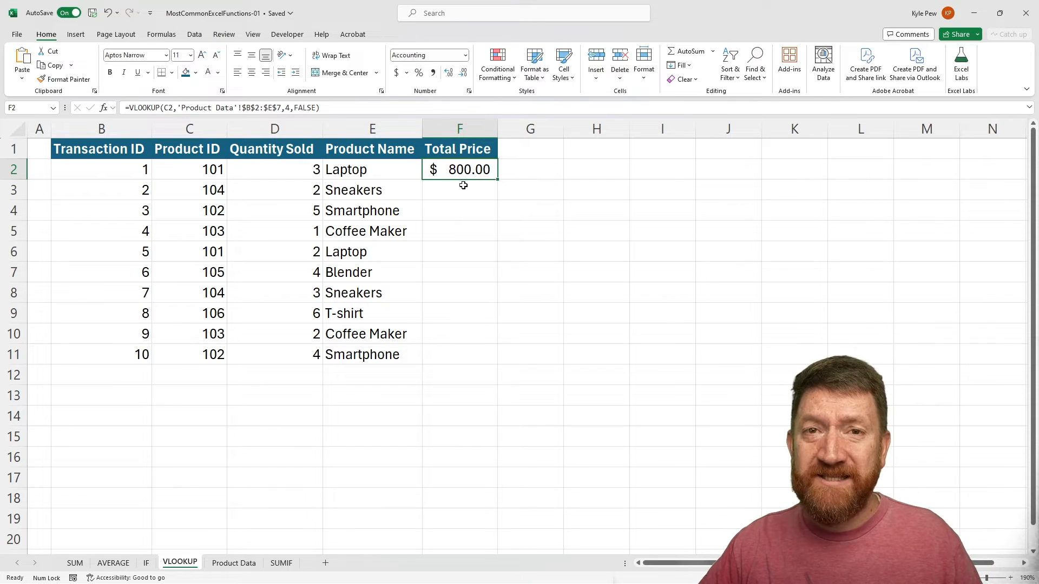
pyautogui.click(228, 563)
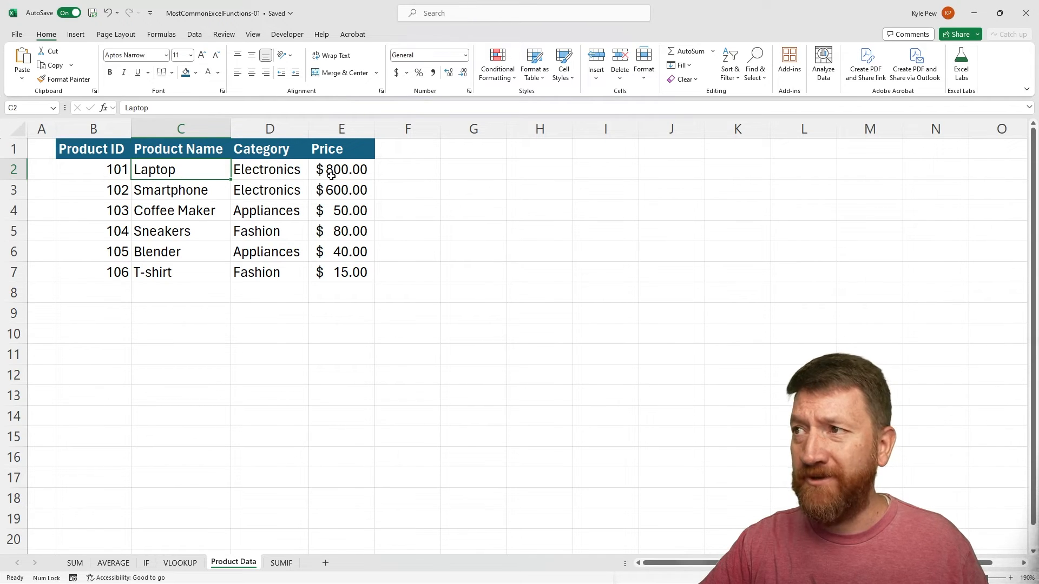
pyautogui.click(191, 562)
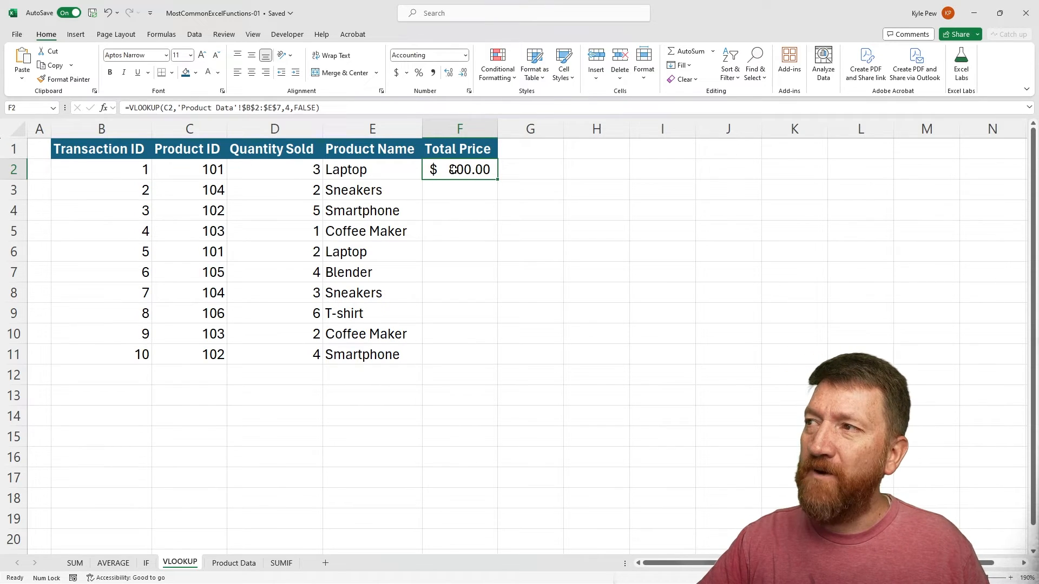
pyautogui.click(329, 109)
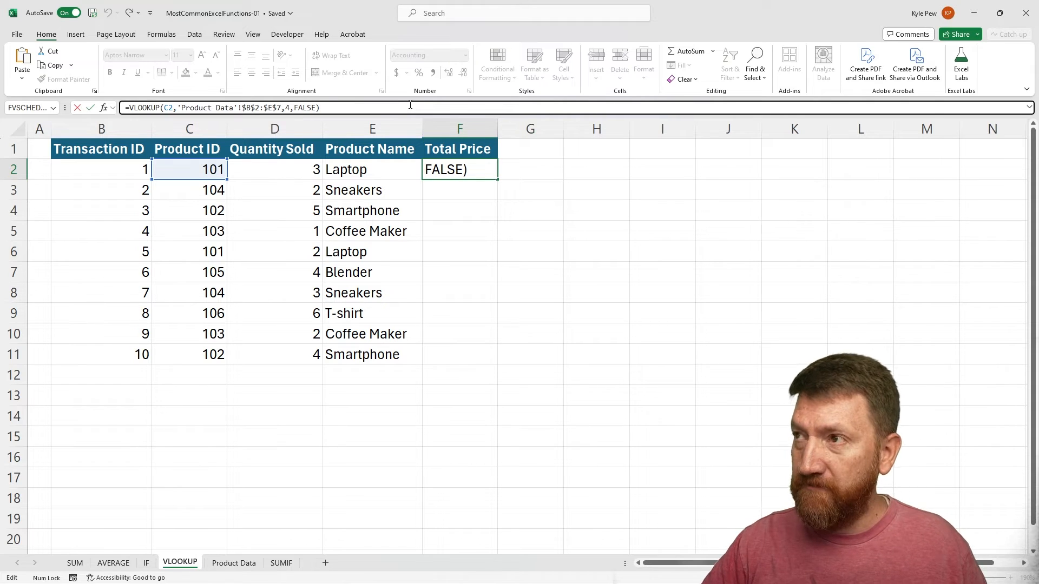
pyautogui.write('*')
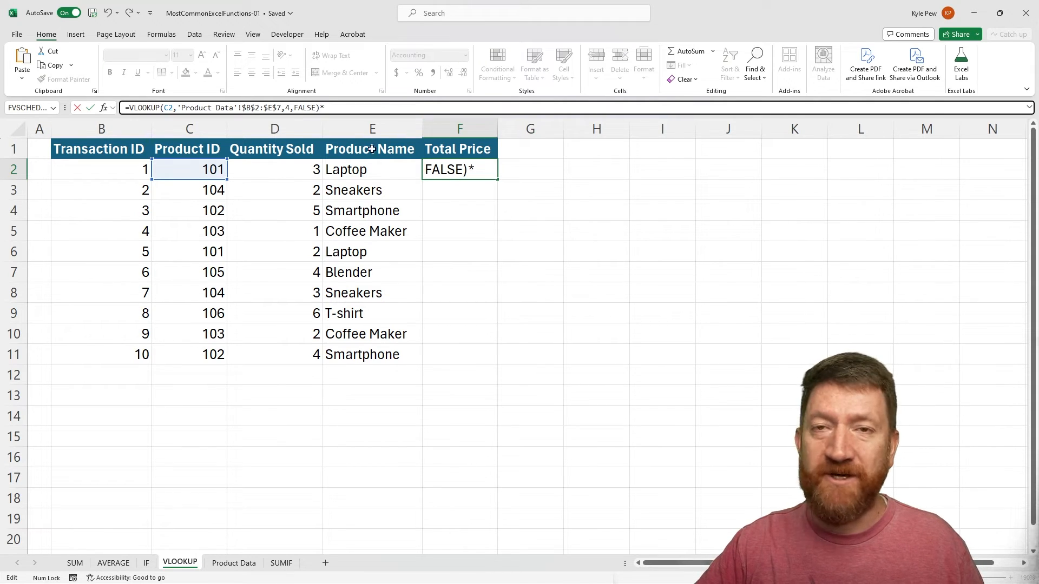
pyautogui.click(275, 169)
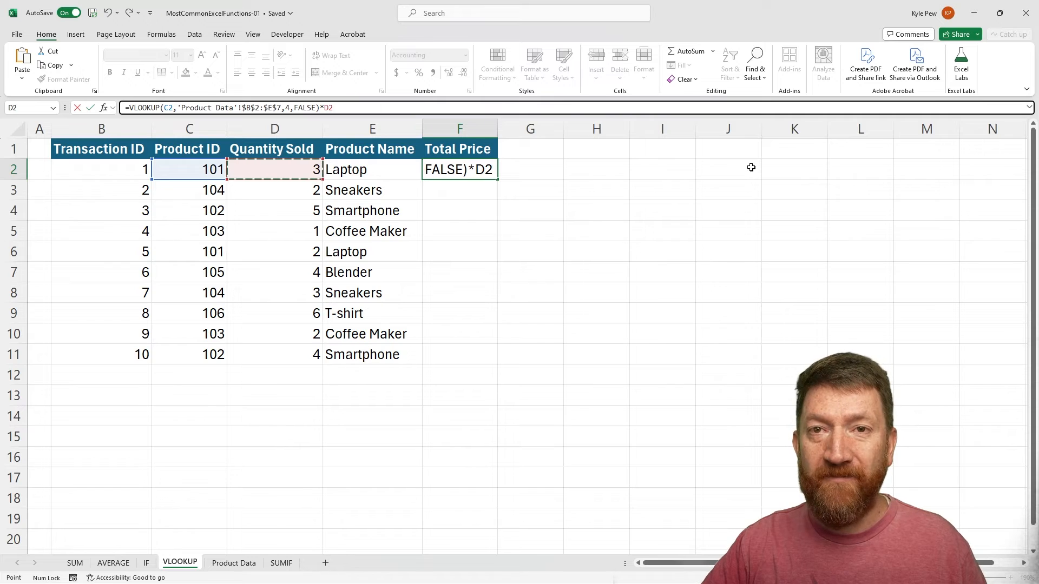
pyautogui.press('Return')
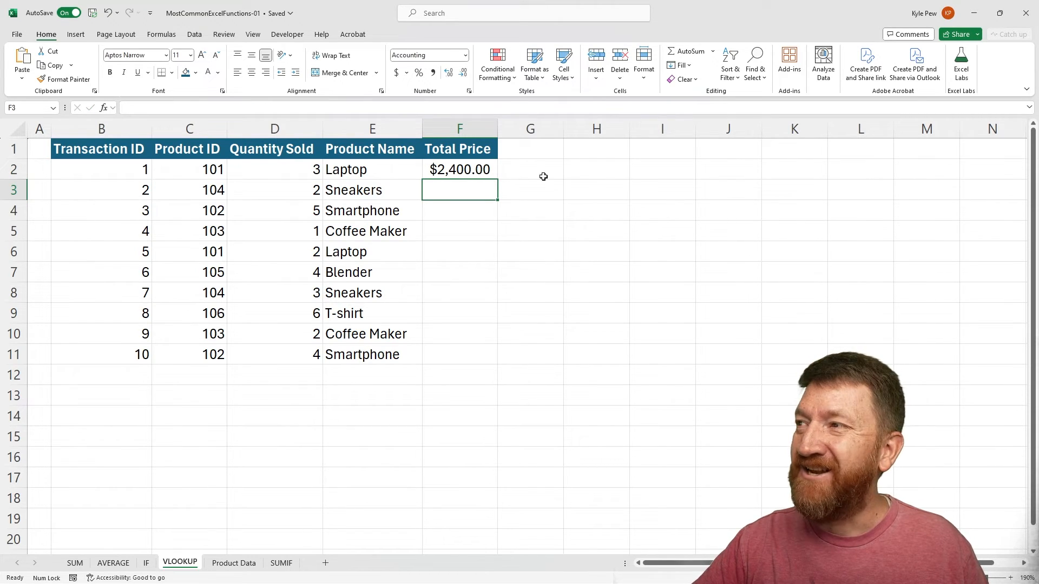
pyautogui.click(467, 172)
pyautogui.doubleClick(496, 181)
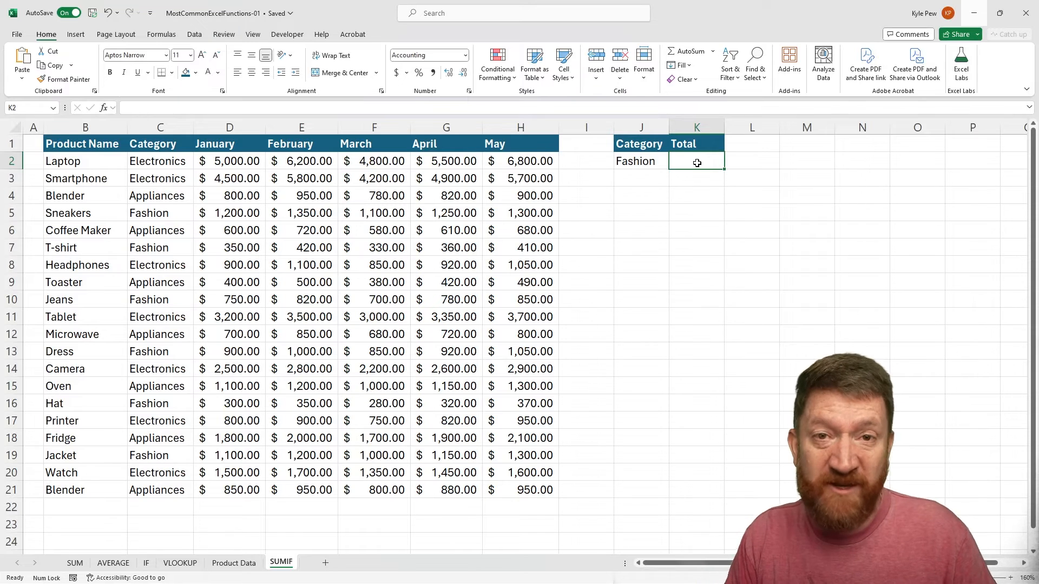
# Start a SUMIF formula in K2 on the SUMIF sheet with range C2:C21 and the category in J2 as the criteria.
pyautogui.write('=')
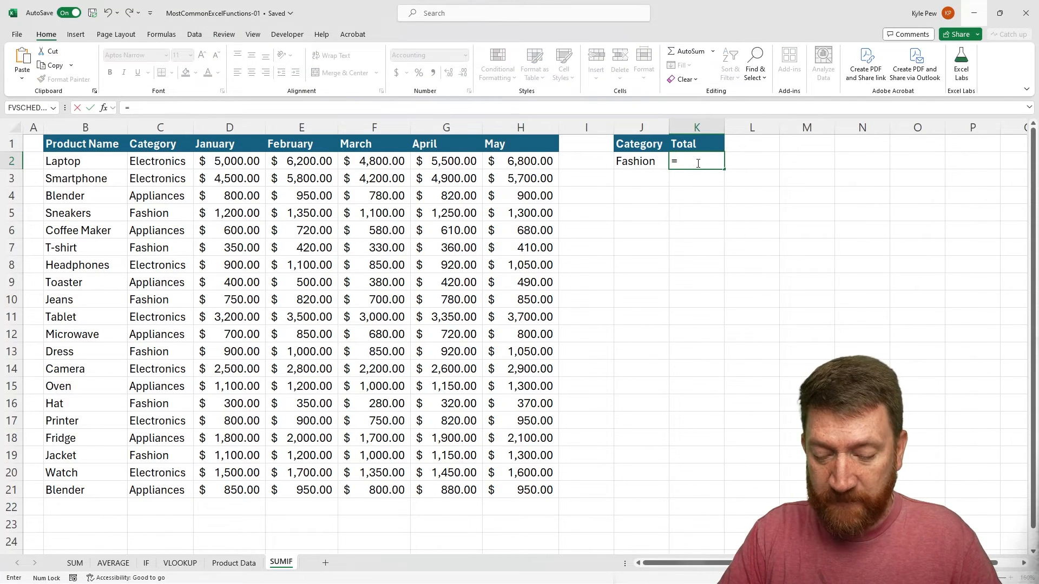
pyautogui.write('SUM')
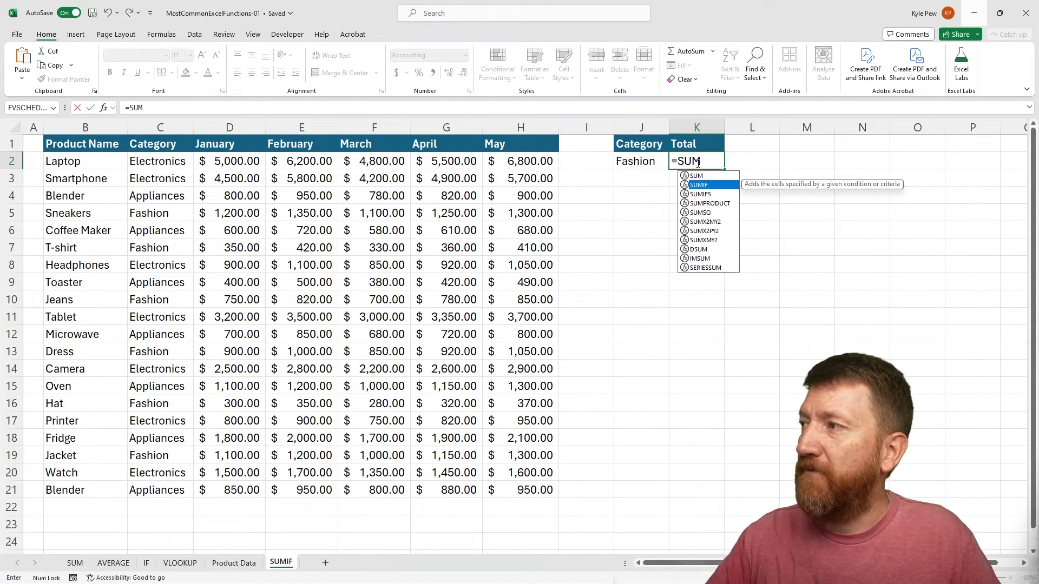
pyautogui.doubleClick(701, 185)
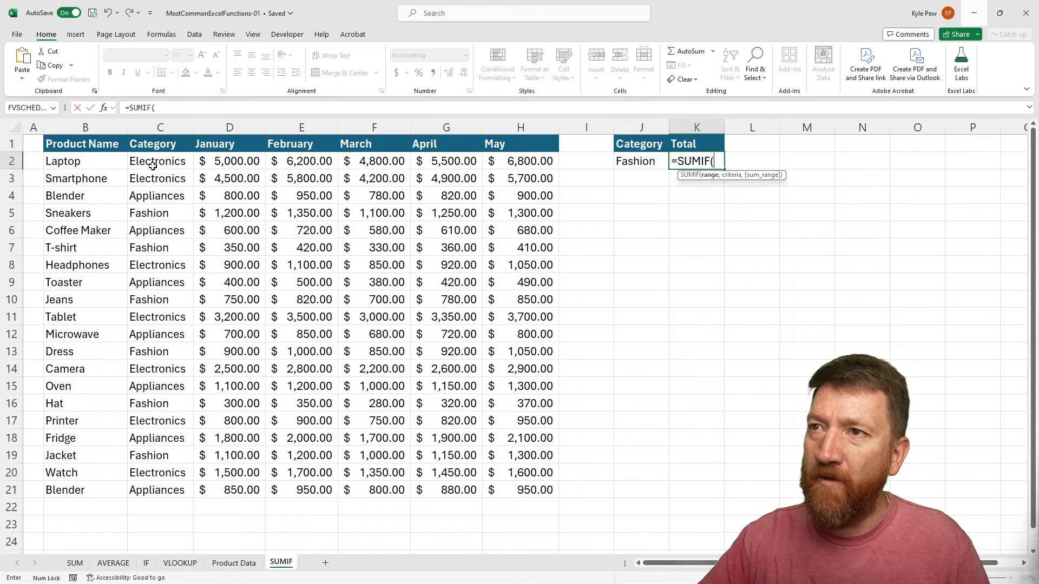
pyautogui.moveTo(156, 162); pyautogui.dragTo(153, 489)
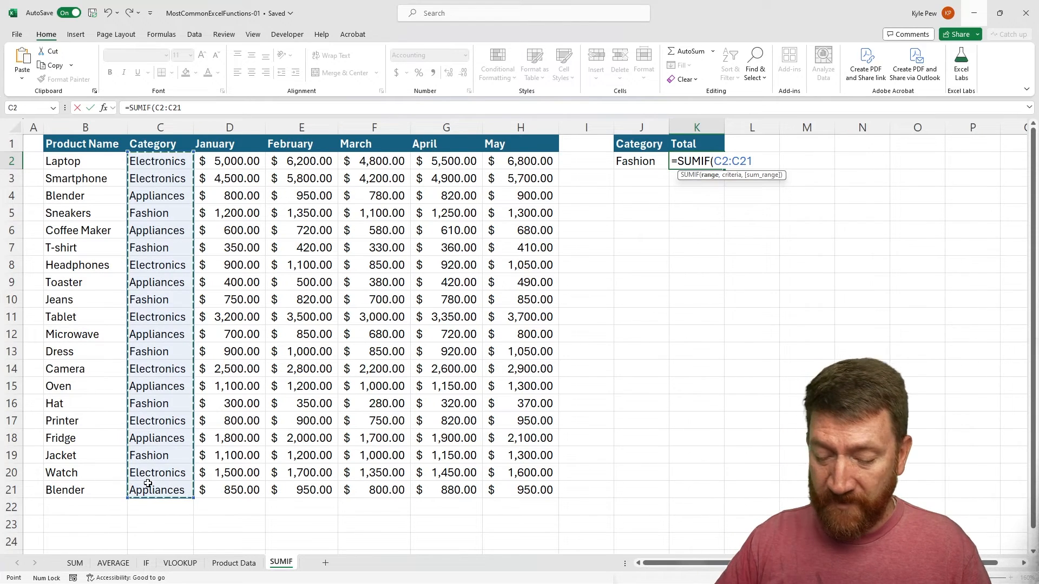
pyautogui.write(',')
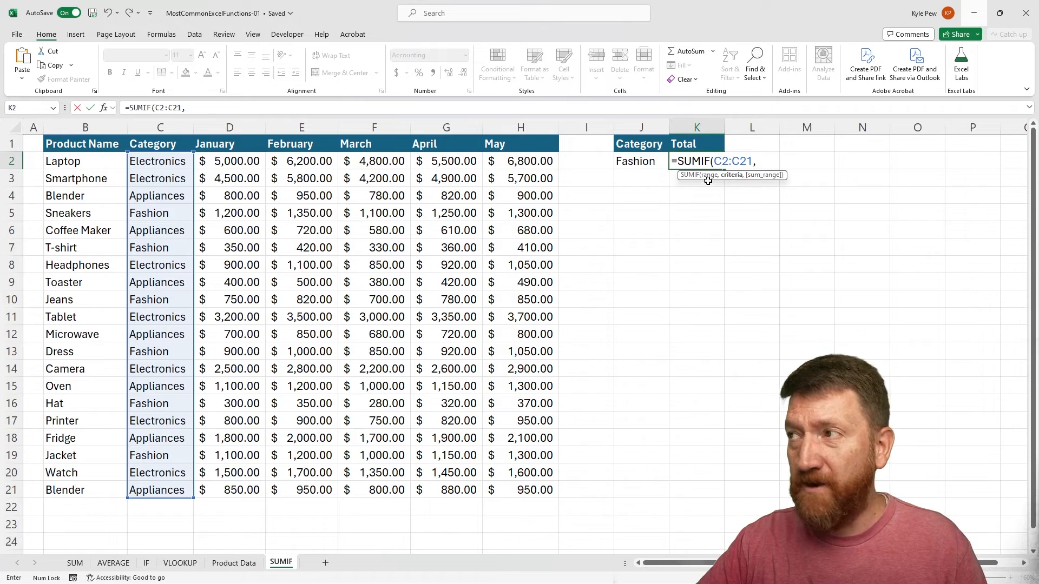
pyautogui.click(637, 161)
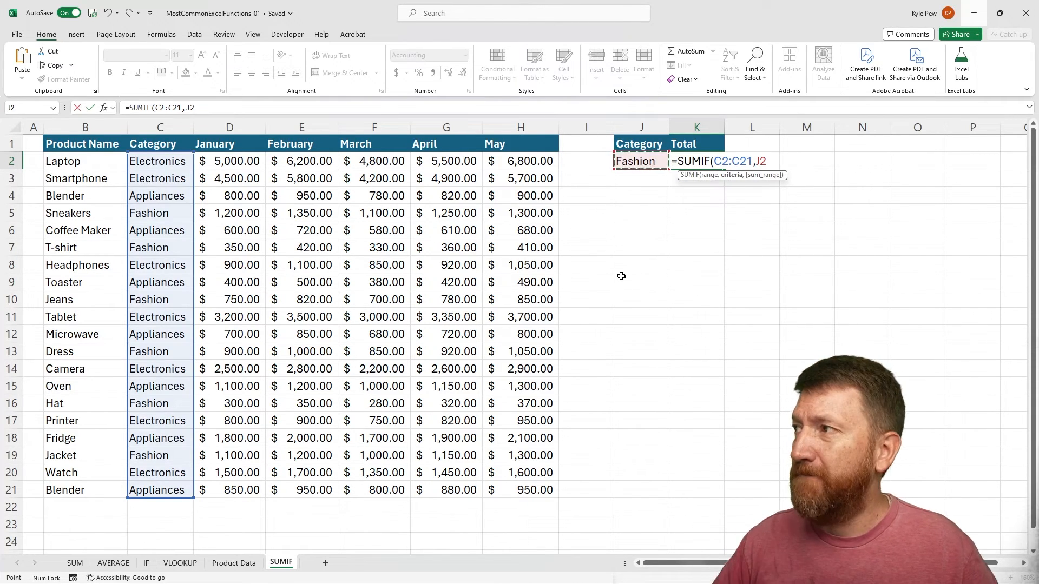
pyautogui.write(',')
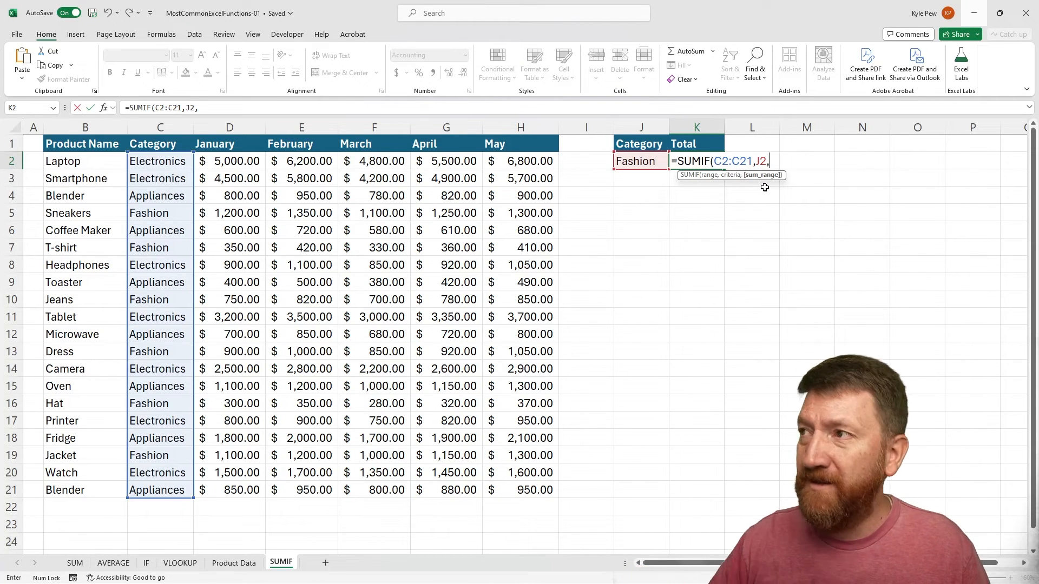
# Complete the K2 SUMIF formula with the January amounts D2:D21 as the sum range.
pyautogui.click(239, 163)
pyautogui.moveTo(239, 162); pyautogui.dragTo(236, 489)
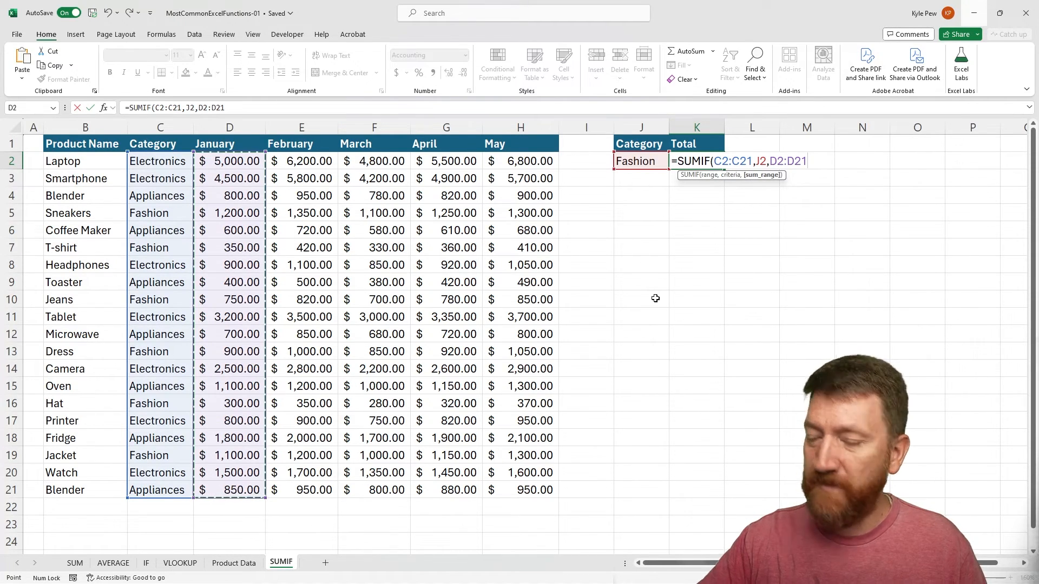
pyautogui.write(')')
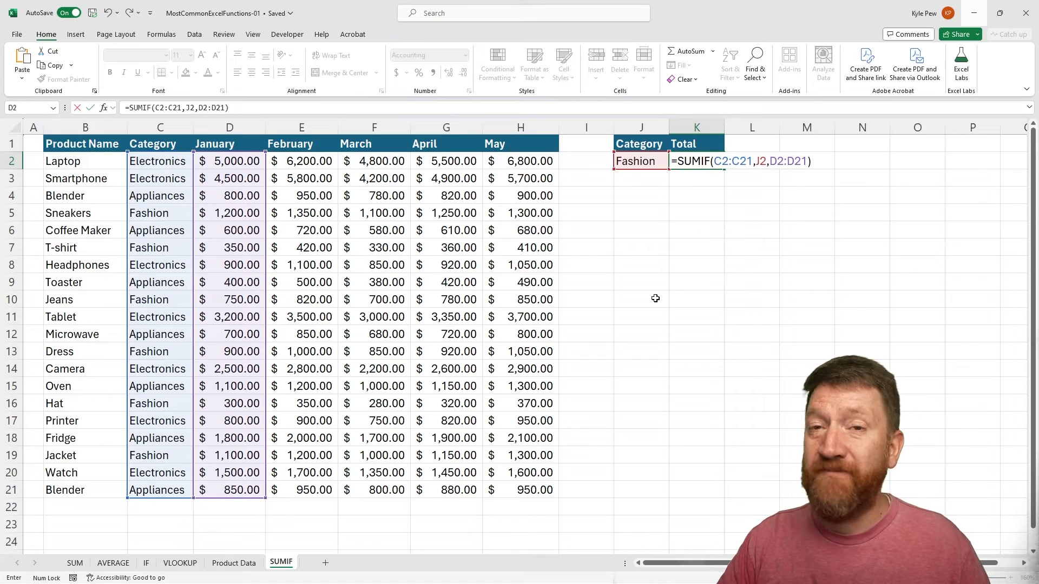
pyautogui.press('Return')
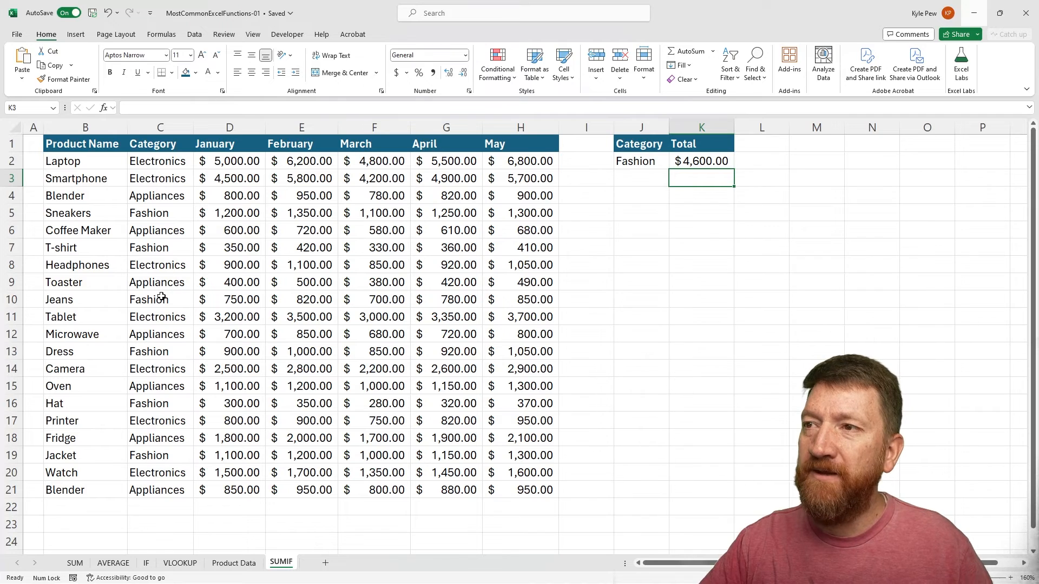
# Check the January amounts of all Fashion products against the SUMIF total in K2.
pyautogui.click(226, 215)
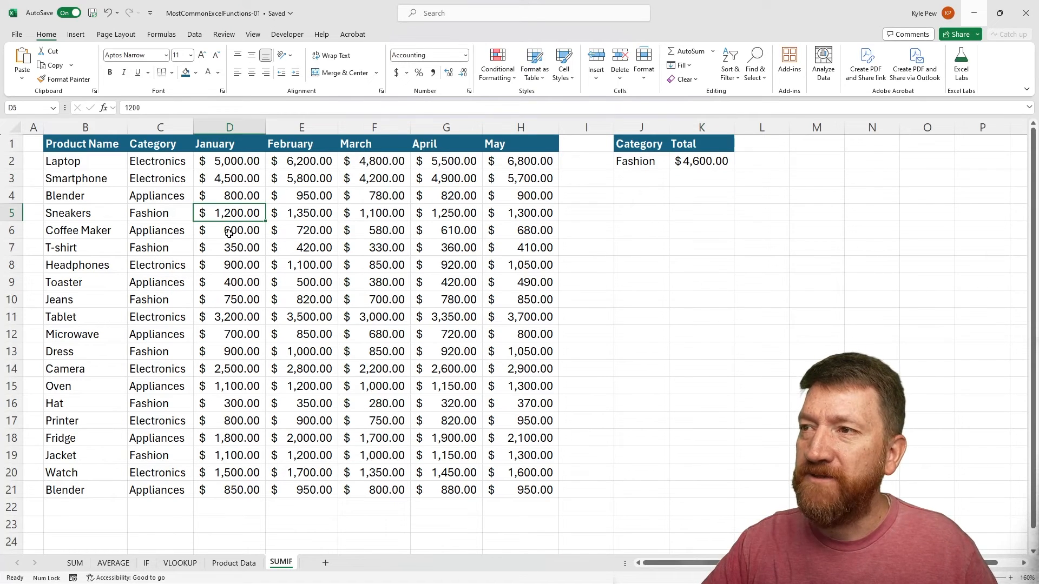
pyautogui.keyDown('ctrl'); pyautogui.click(229, 247); pyautogui.keyUp('ctrl')
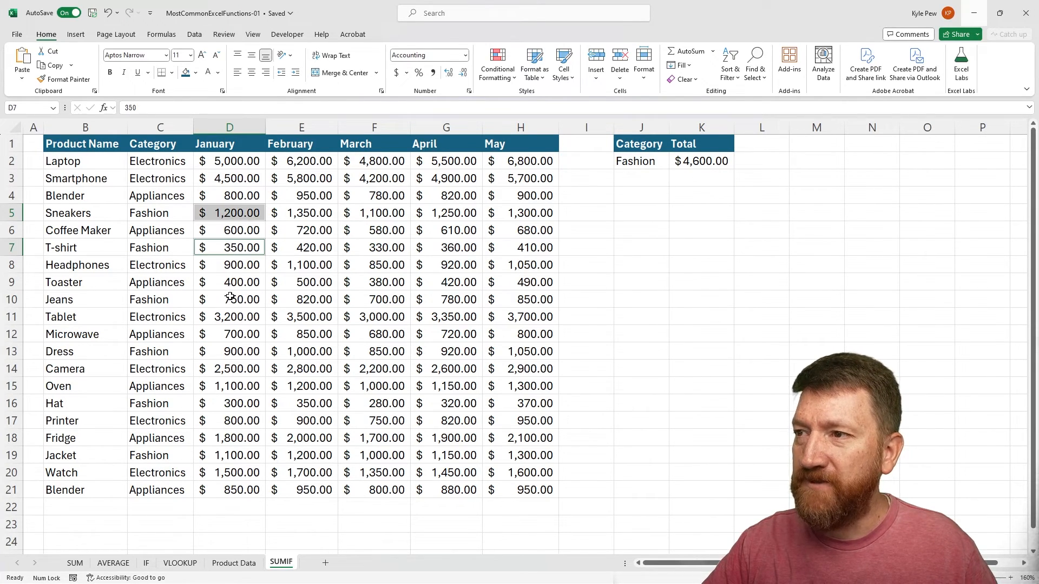
pyautogui.keyDown('ctrl'); pyautogui.click(231, 301); pyautogui.keyUp('ctrl')
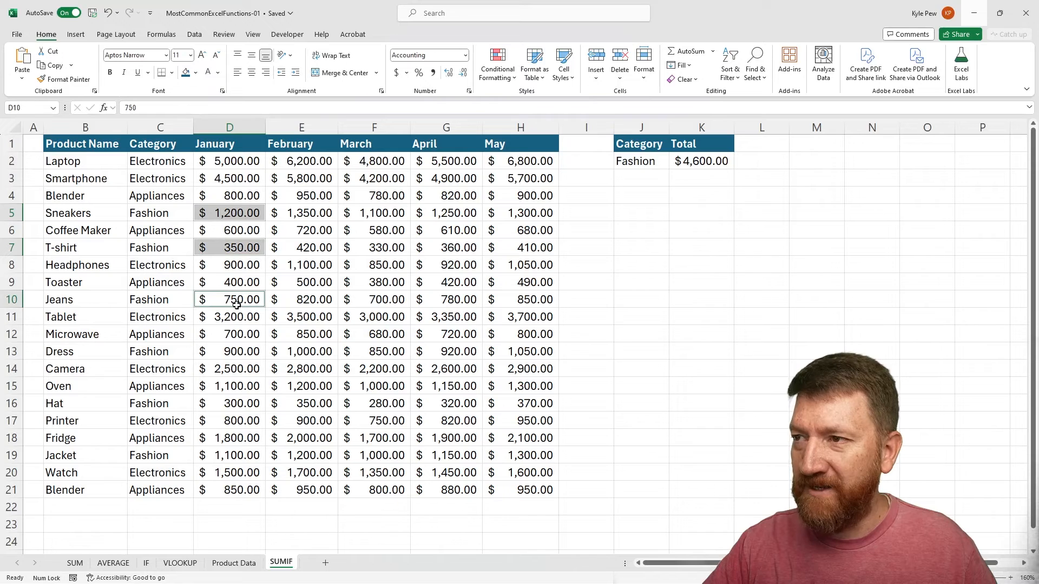
pyautogui.keyDown('ctrl'); pyautogui.click(227, 351); pyautogui.keyUp('ctrl')
pyautogui.keyDown('ctrl'); pyautogui.click(228, 403); pyautogui.keyUp('ctrl')
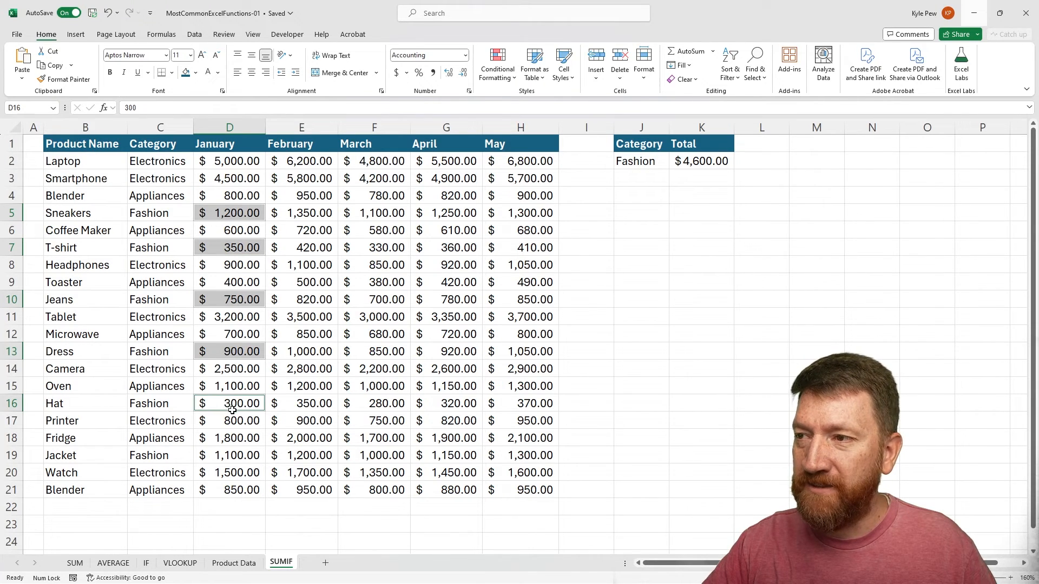
pyautogui.keyDown('ctrl'); pyautogui.click(228, 458); pyautogui.keyUp('ctrl')
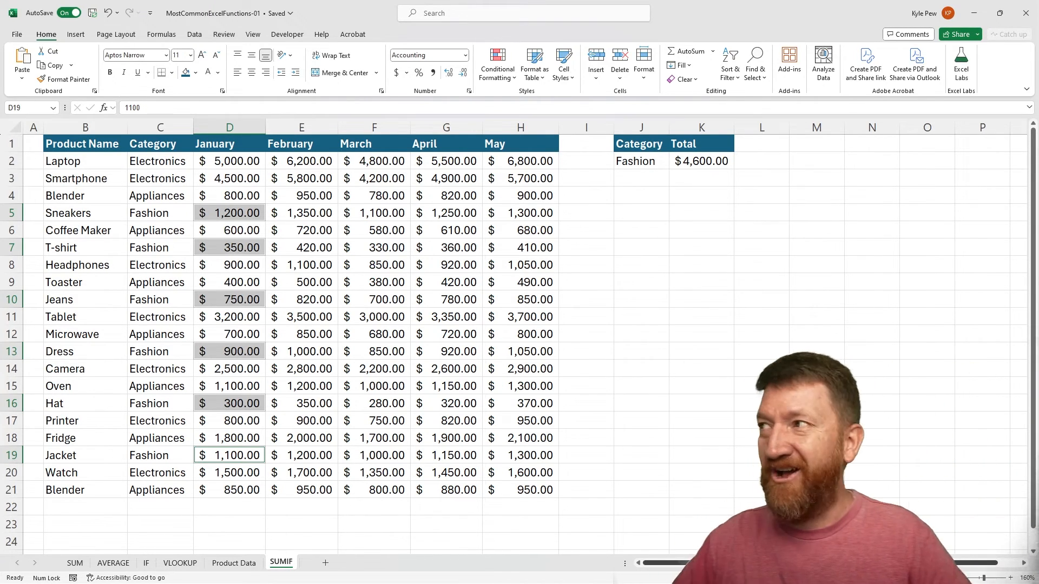
pyautogui.click(697, 164)
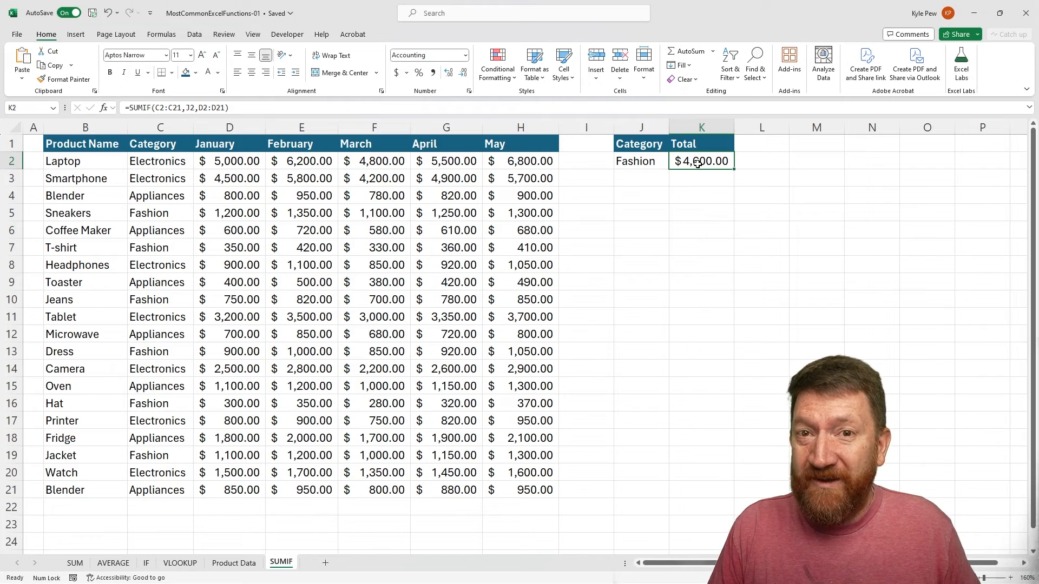
# Change the category in J2 to Electronics and widen columns K and J to fit their contents.
pyautogui.click(624, 162)
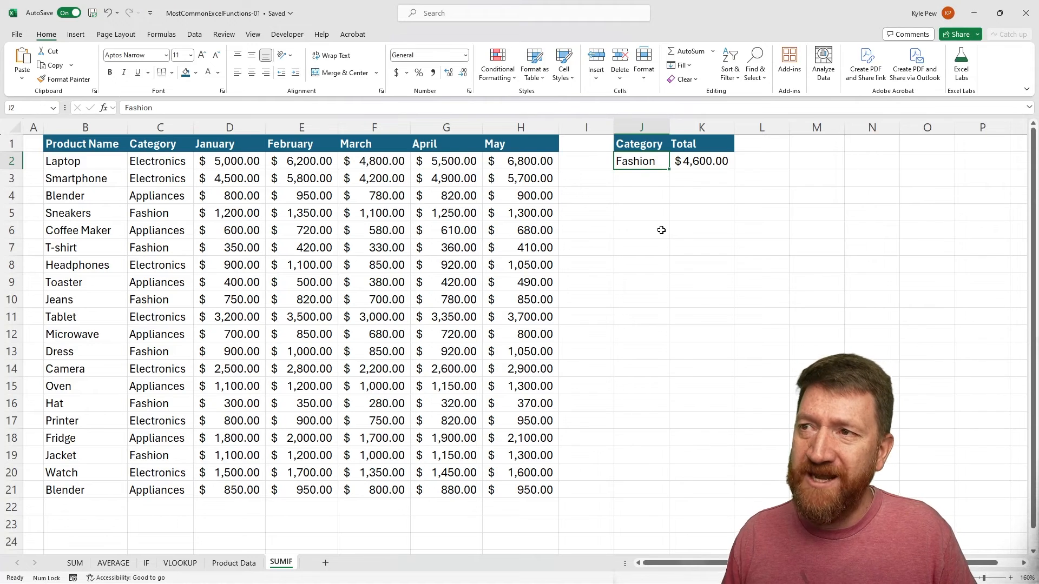
pyautogui.write('Elec')
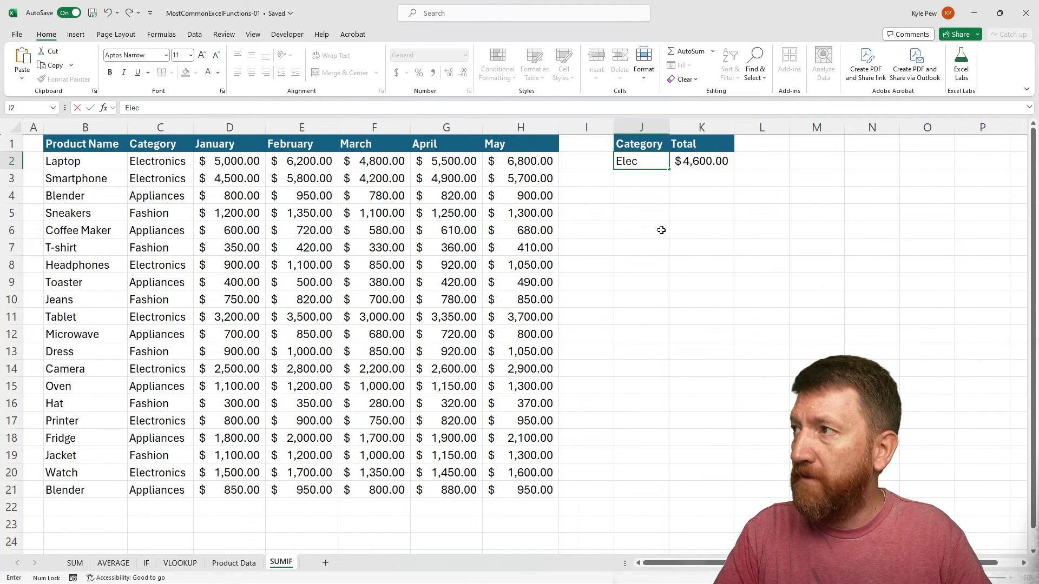
pyautogui.write('tronics')
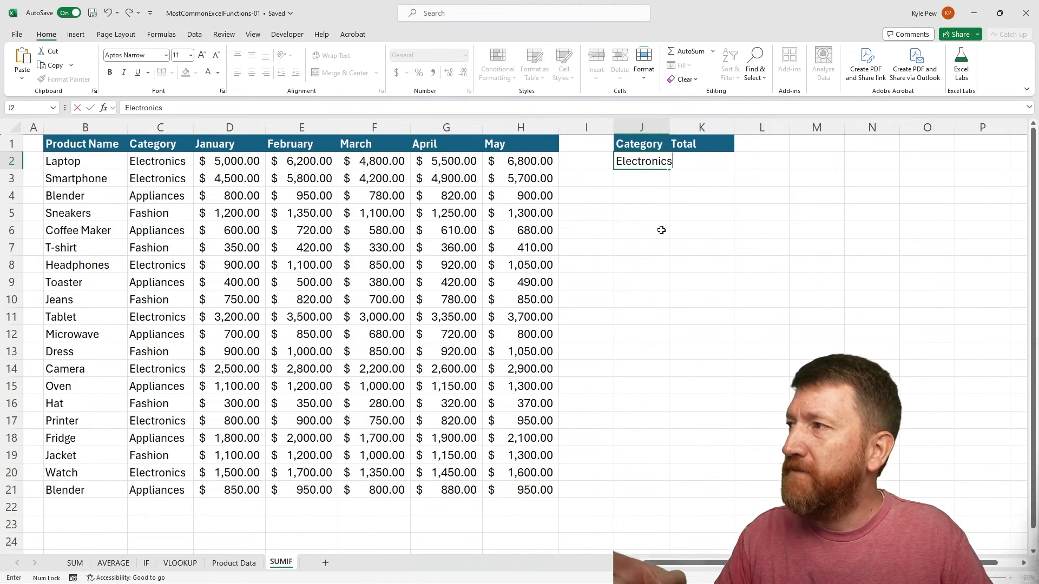
pyautogui.press('Return')
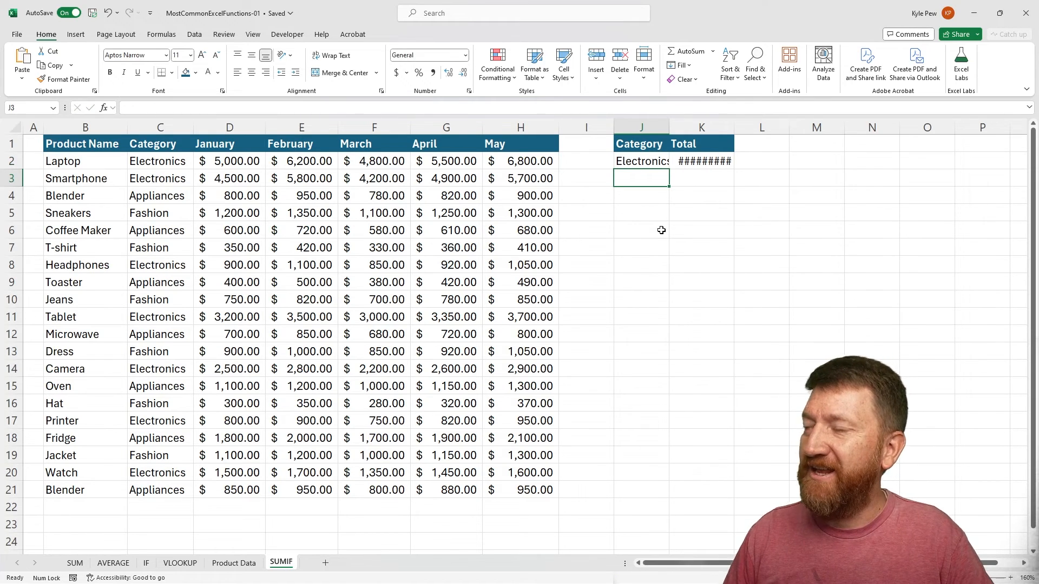
pyautogui.moveTo(734, 127); pyautogui.dragTo(753, 127)
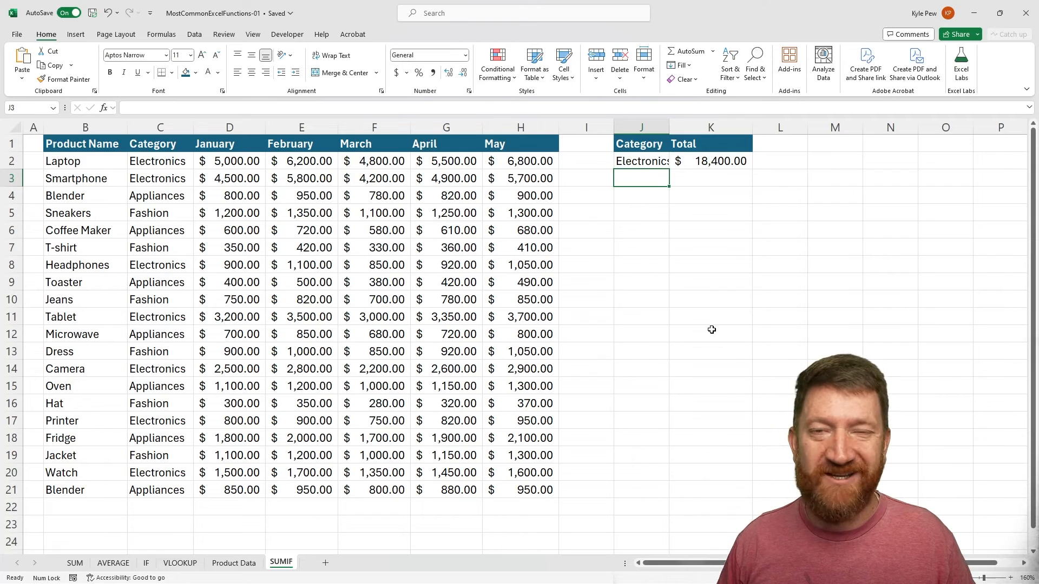
pyautogui.moveTo(669, 126); pyautogui.dragTo(681, 127)
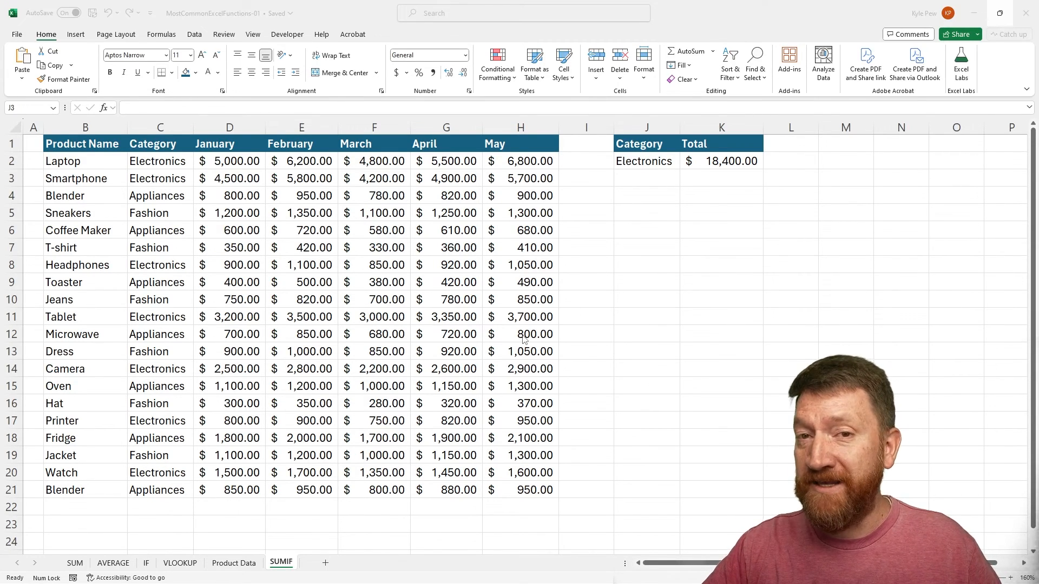
pyautogui.doubleClick(639, 174)
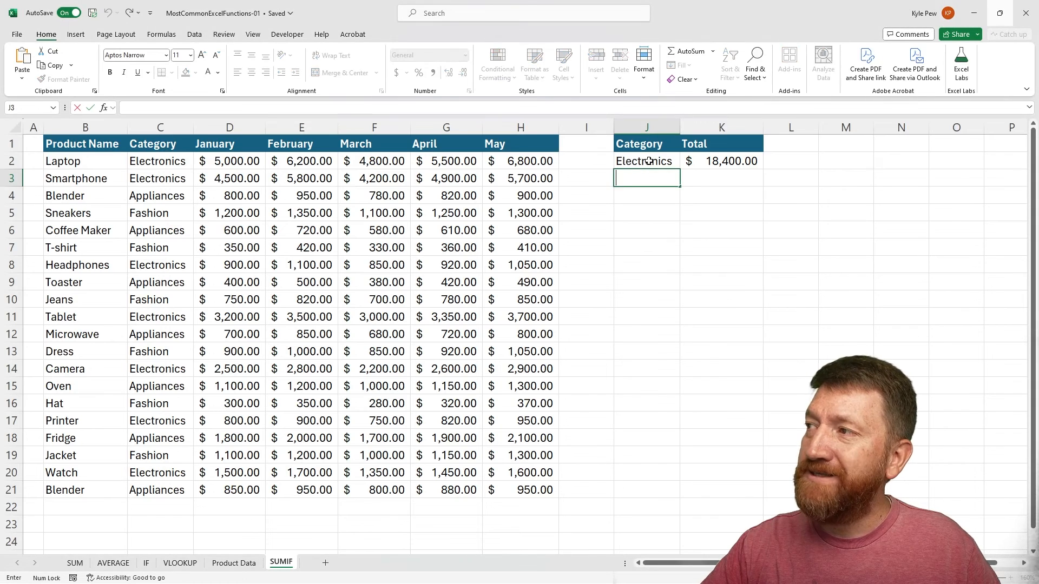
pyautogui.click(649, 162)
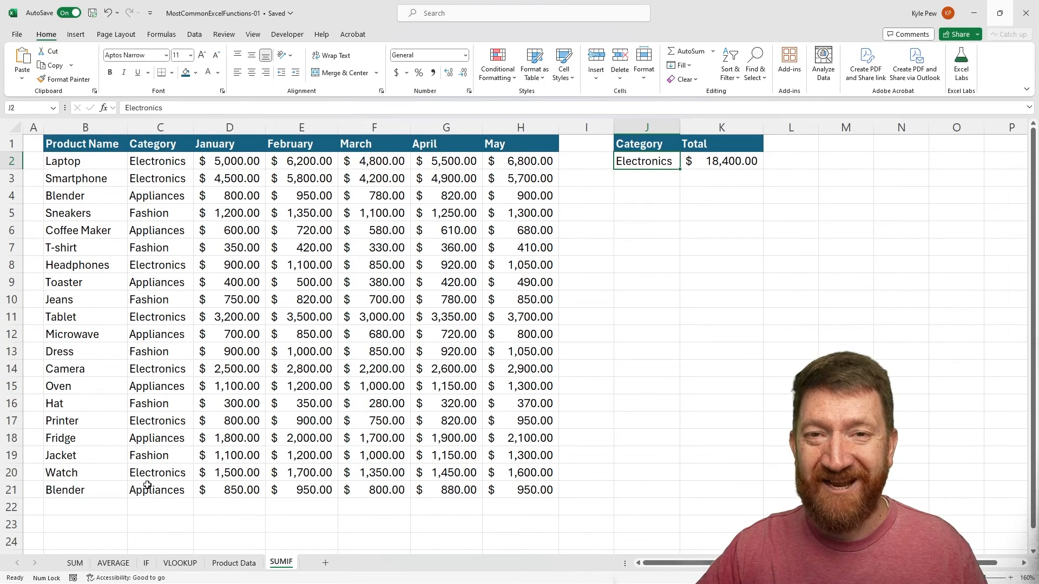
# Enter a UNIQUE formula in N1 that lists the distinct categories from C2:C21.
pyautogui.click(894, 146)
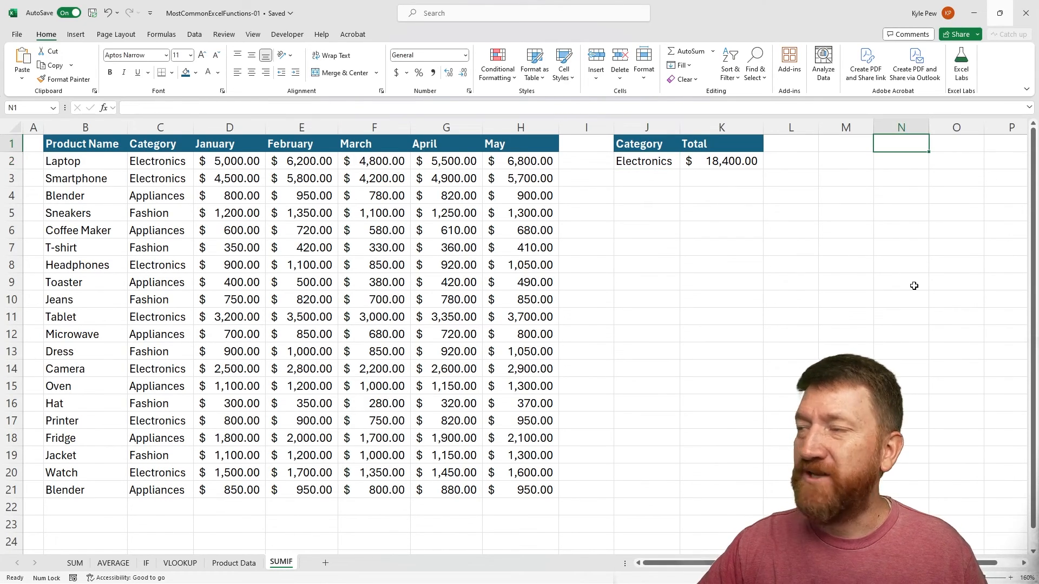
pyautogui.write('=UN')
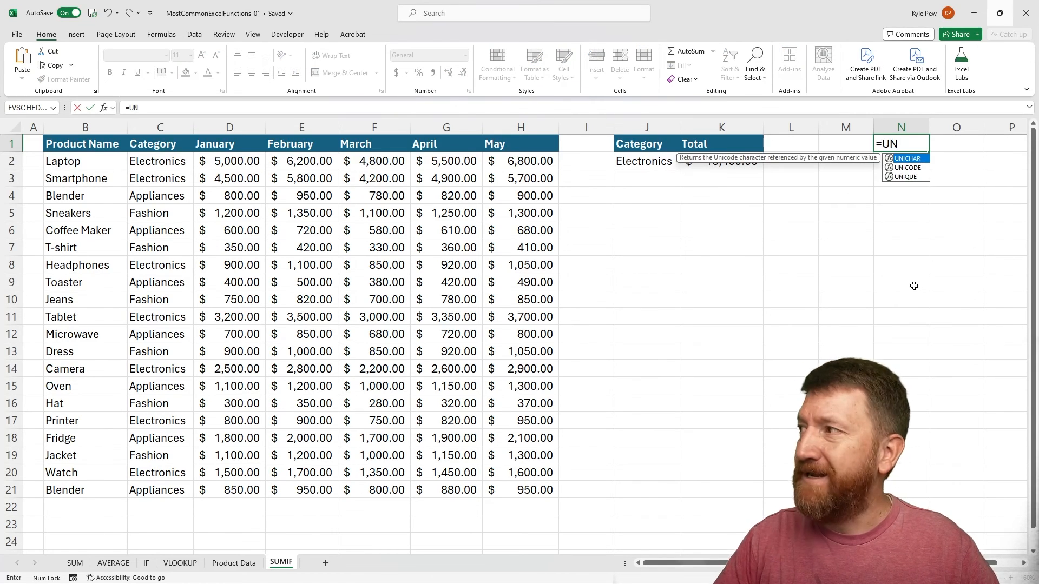
pyautogui.doubleClick(904, 177)
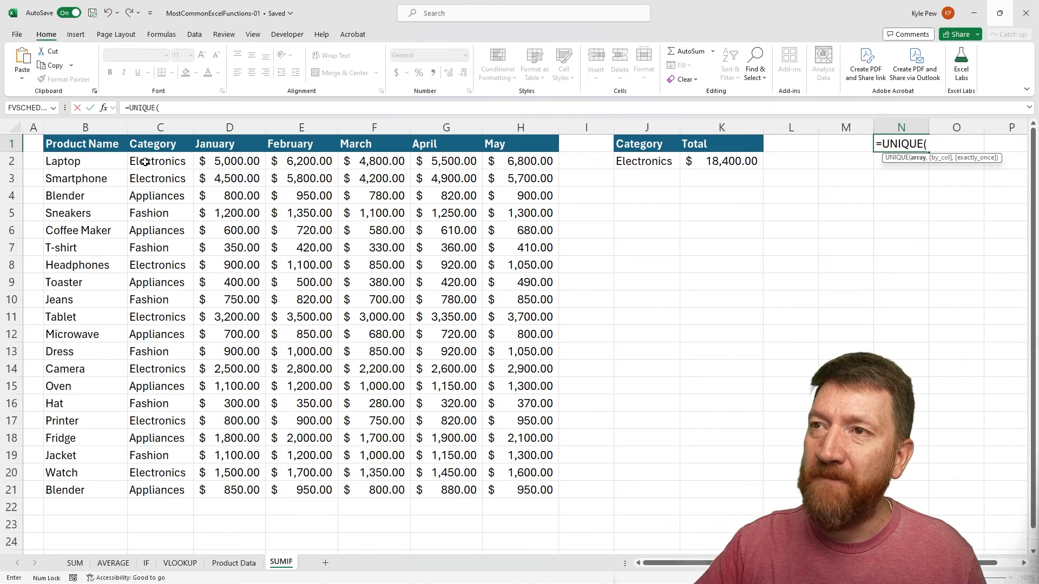
pyautogui.moveTo(145, 162); pyautogui.dragTo(162, 426)
pyautogui.moveTo(161, 477); pyautogui.dragTo(157, 489)
pyautogui.press('Return')
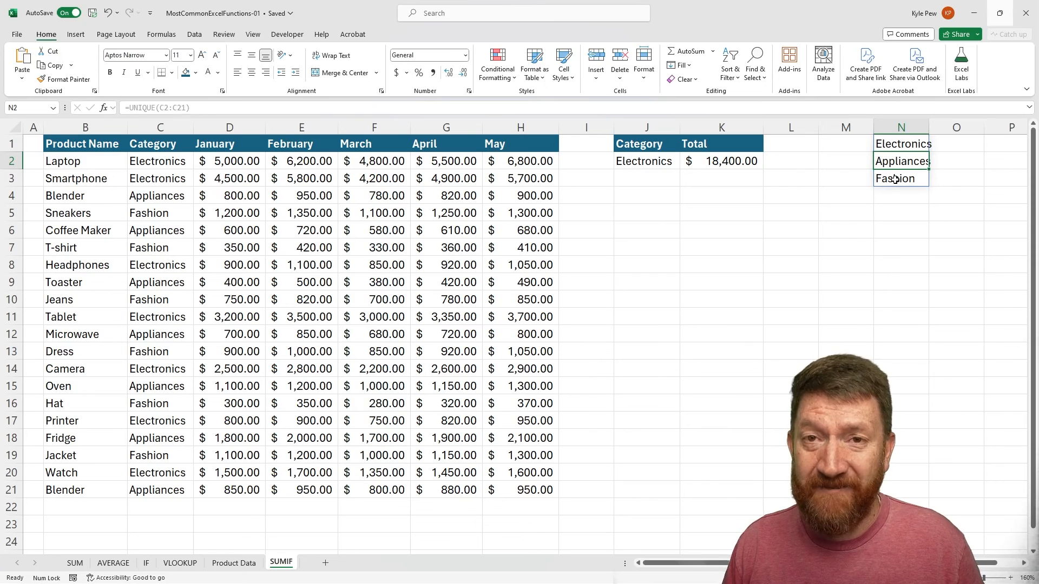
# Apply data validation to the category cell J2, allowing a list with the source =$N$1:$N$3.
pyautogui.click(643, 162)
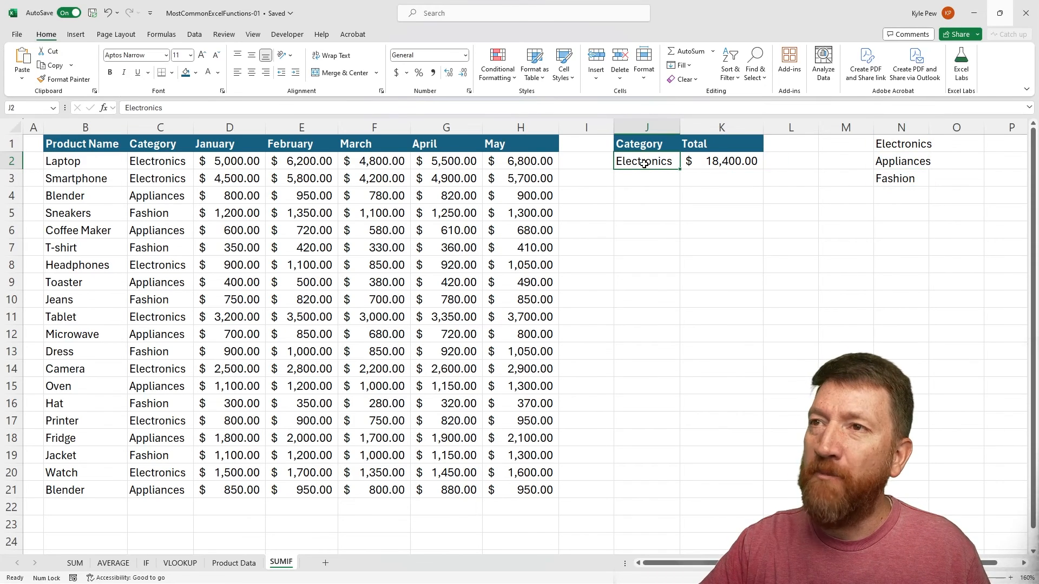
pyautogui.click(194, 35)
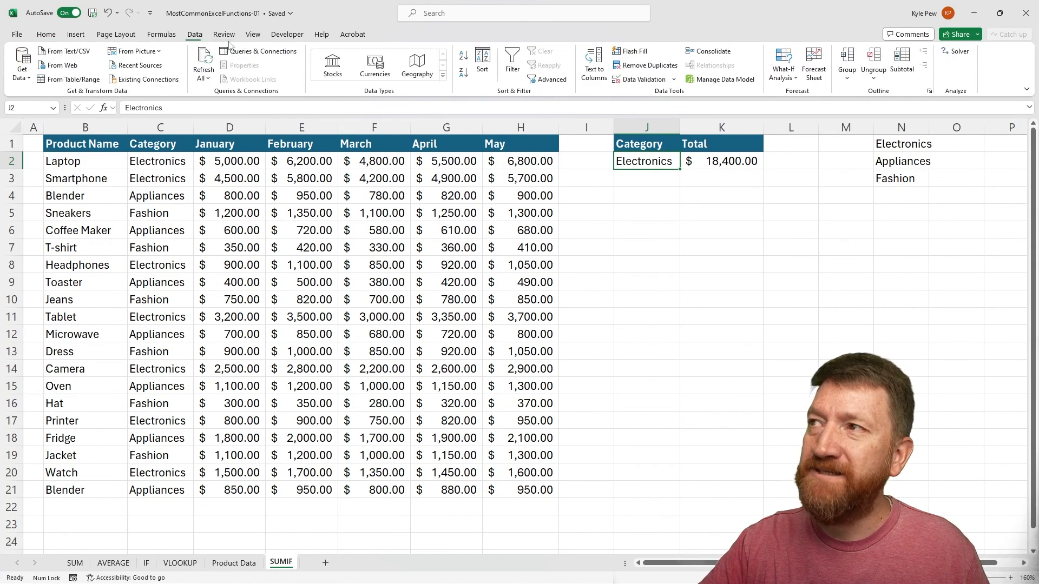
pyautogui.click(654, 82)
pyautogui.moveTo(102, 402); pyautogui.dragTo(360, 117)
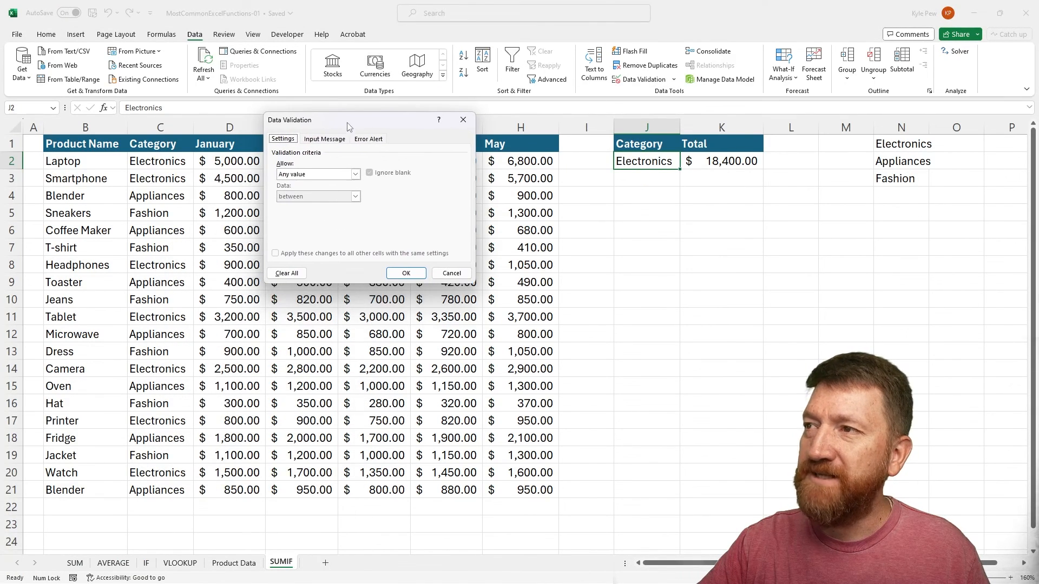
pyautogui.click(309, 180)
pyautogui.click(291, 205)
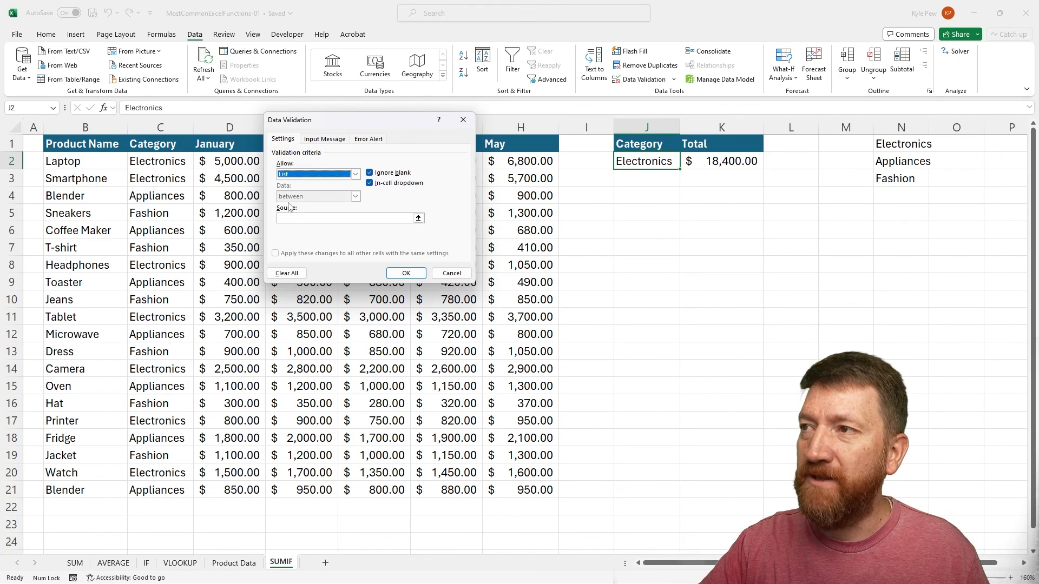
pyautogui.click(292, 218)
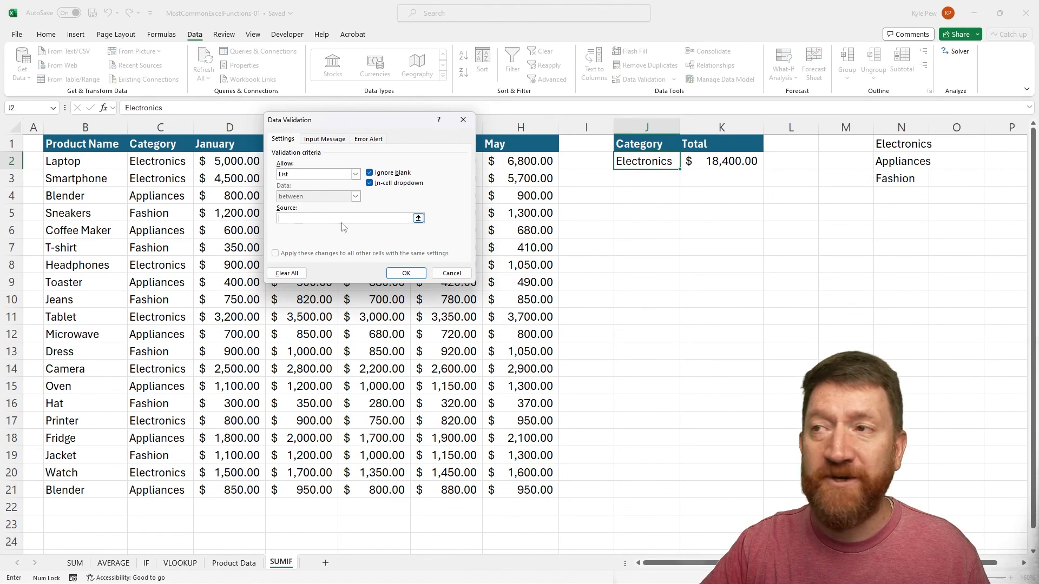
pyautogui.moveTo(890, 146); pyautogui.dragTo(888, 182)
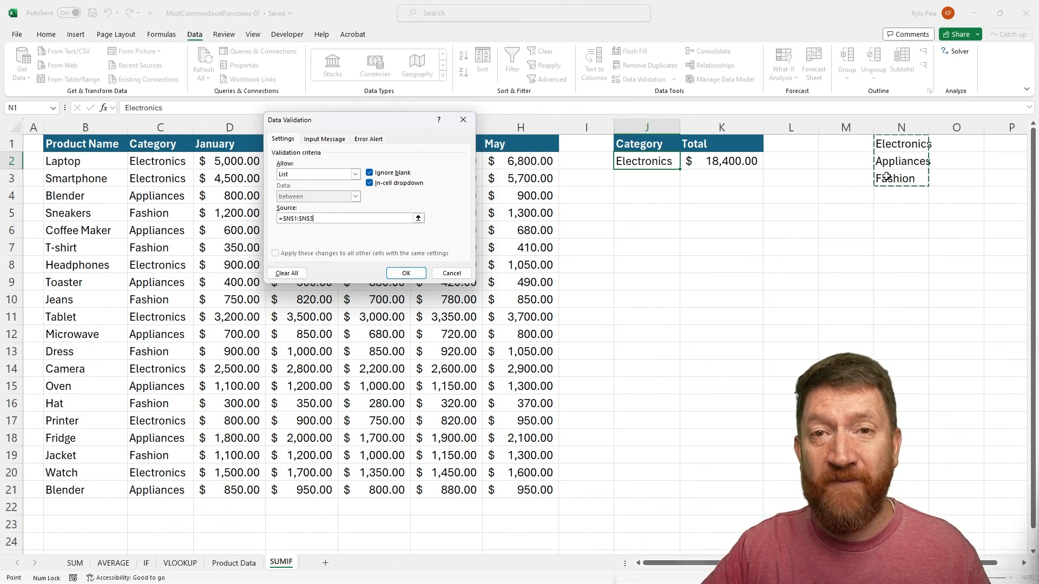
pyautogui.click(395, 273)
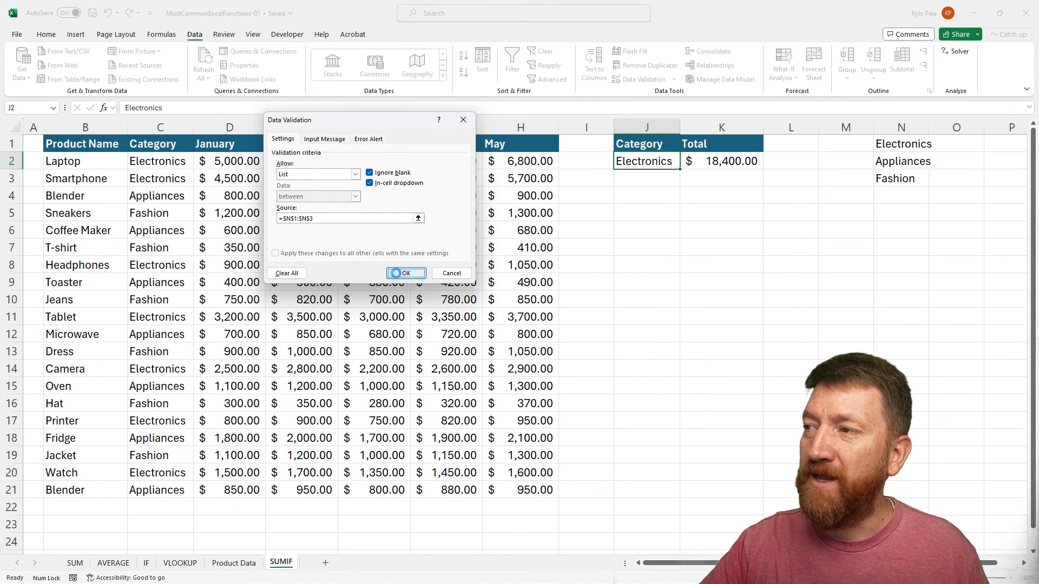
# Test the category dropdown in J2 by choosing Appliances, Fashion and finally Electronics.
pyautogui.click(686, 162)
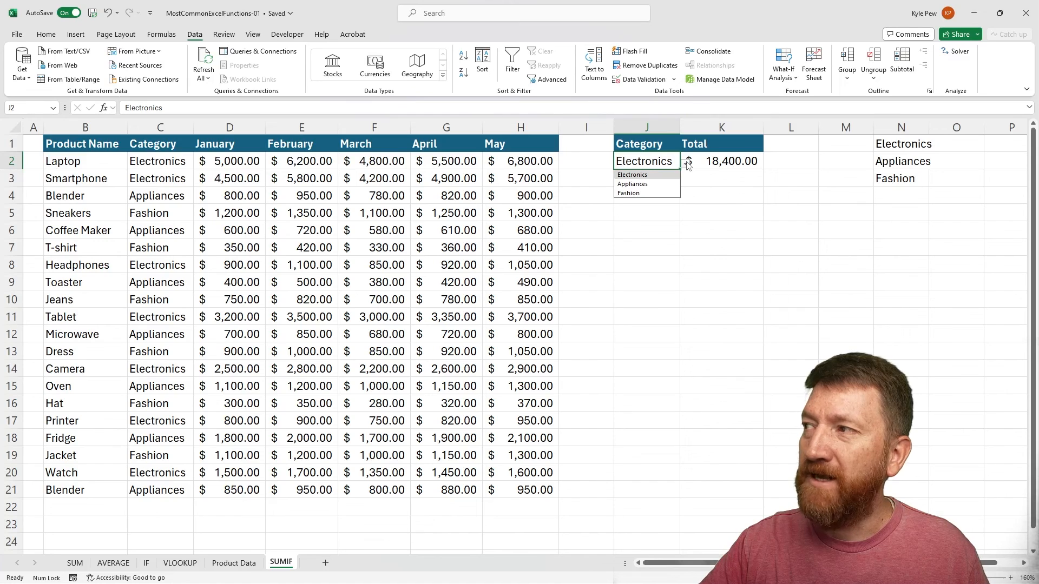
pyautogui.click(652, 184)
pyautogui.click(686, 162)
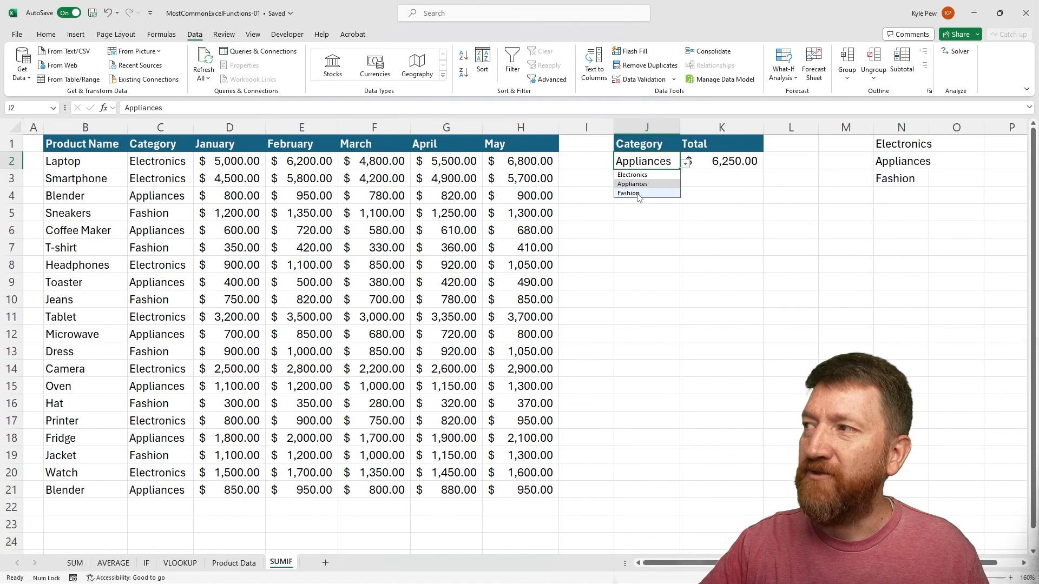
pyautogui.click(638, 193)
pyautogui.click(685, 164)
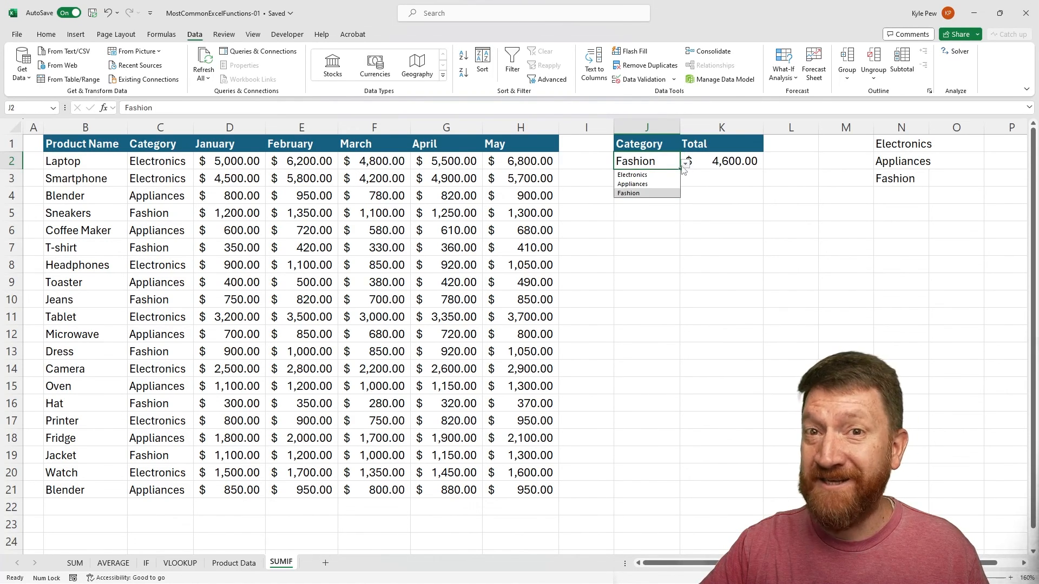
pyautogui.click(636, 174)
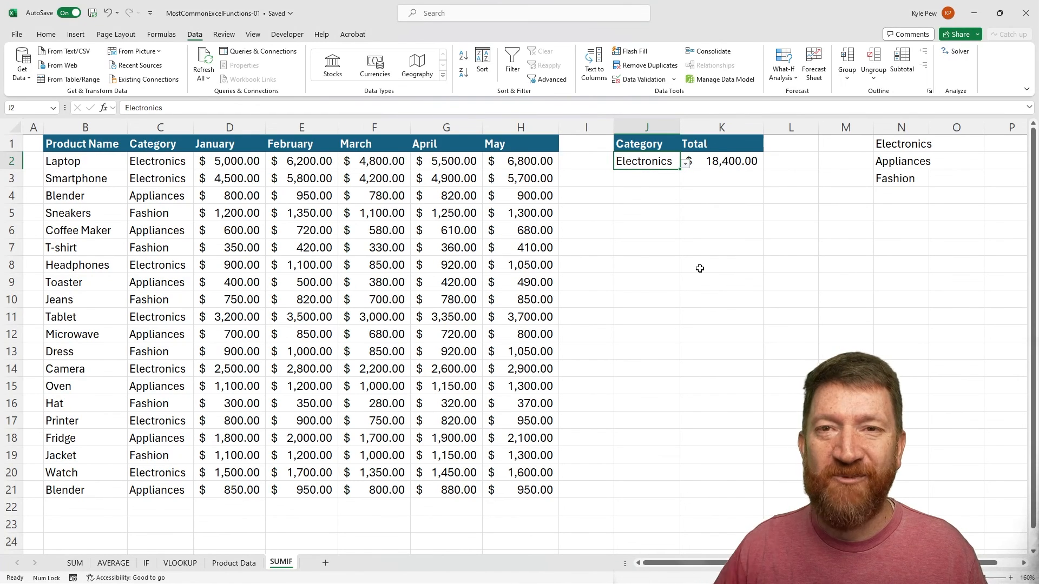